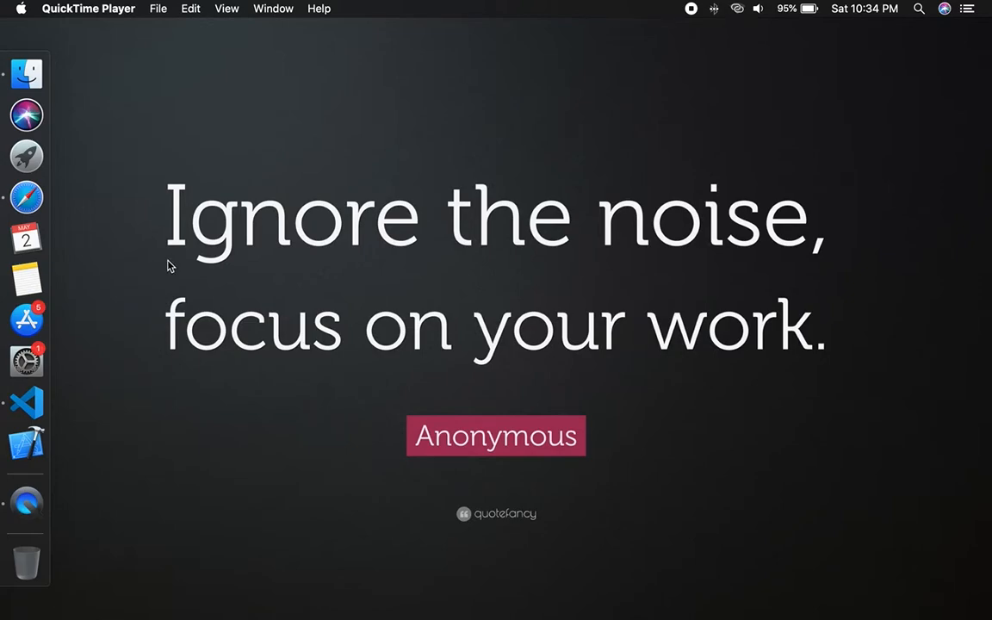
Step: Launch Terminal via Spotlight, list the home folder, cd into Desktop and run npx react-native init demo --version 0.61.0
{"action": "key", "text": "super+space"}
{"action": "type", "text": "ter"}
{"action": "key", "text": "Return"}
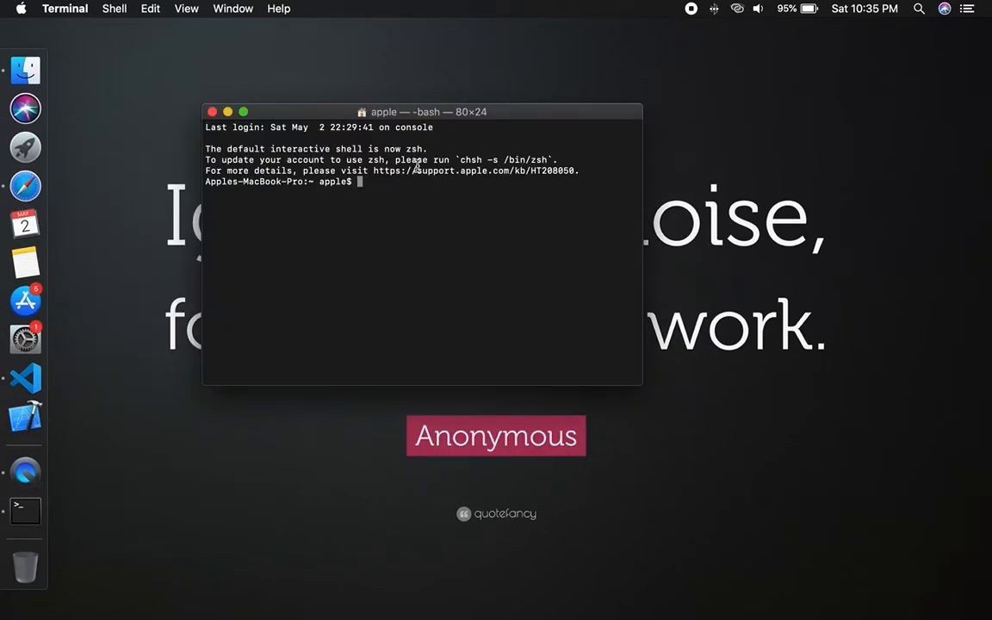
{"action": "type", "text": "ls"}
{"action": "key", "text": "Return"}
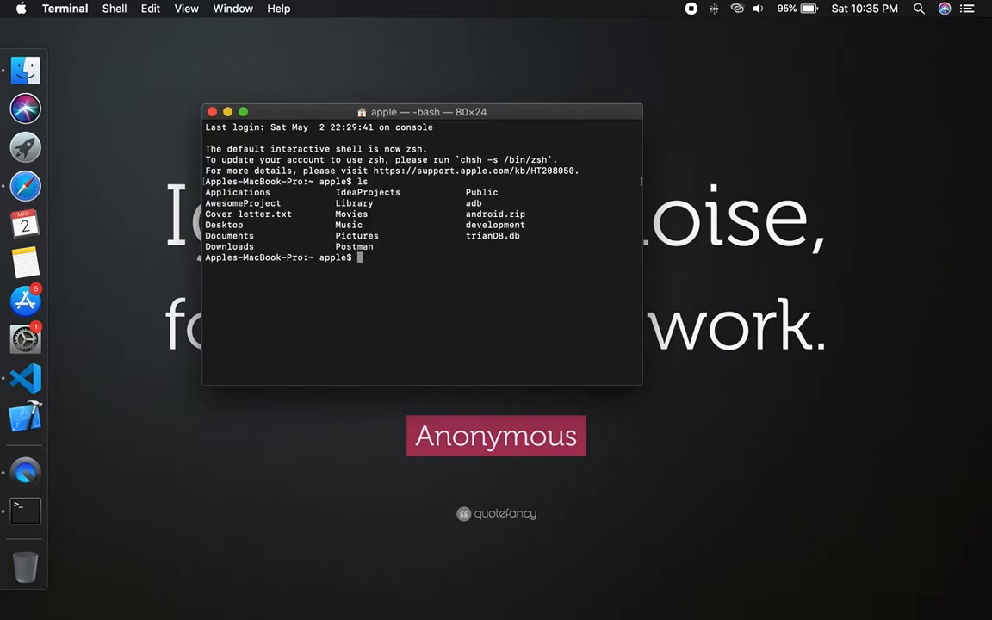
{"action": "type", "text": "cd "}
{"action": "type", "text": "Desk"}
{"action": "type", "text": "top"}
{"action": "key", "text": "Return"}
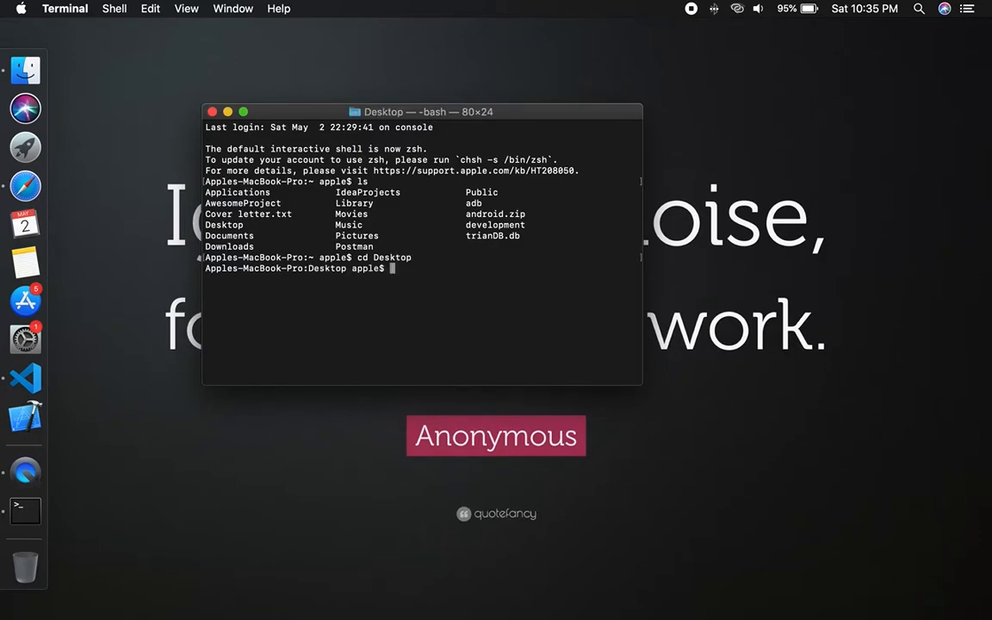
{"action": "type", "text": "n"}
{"action": "type", "text": "px "}
{"action": "type", "text": "react-"}
{"action": "type", "text": "native "}
{"action": "type", "text": "init "}
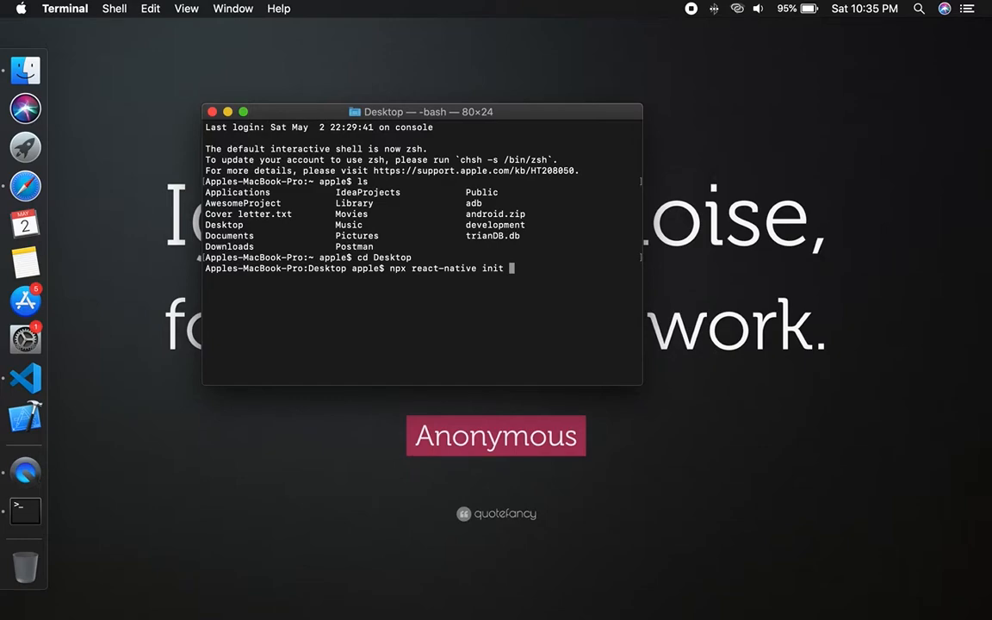
{"action": "type", "text": "demo"}
{"action": "type", "text": " --"}
{"action": "type", "text": "version 0"}
{"action": "type", "text": ".6"}
{"action": "type", "text": "1.0"}
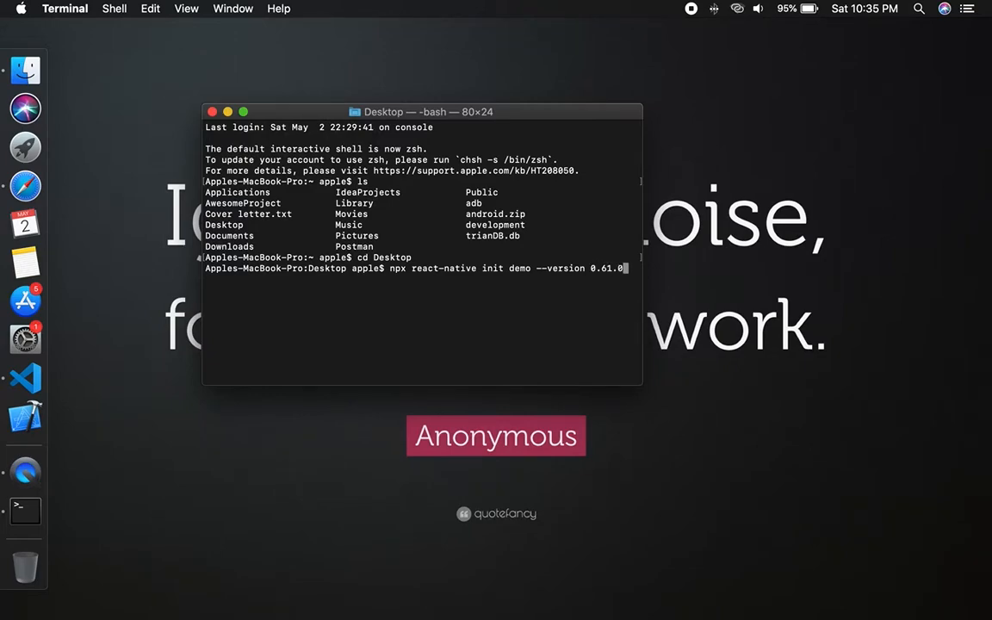
{"action": "key", "text": "Return"}
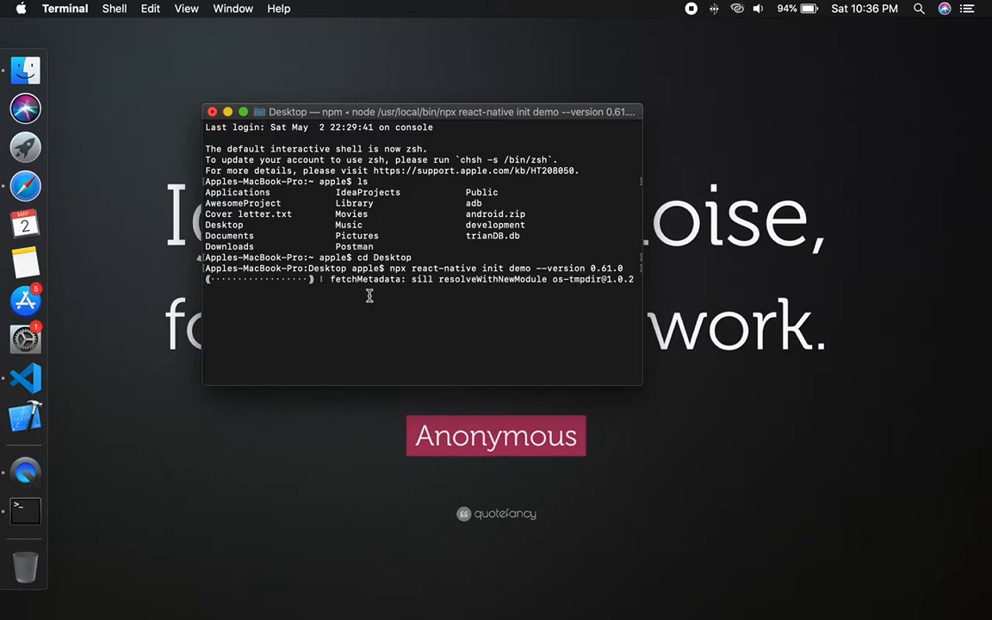
Step: Use Mission Control to switch to the space showing Safari on reactnative.dev
{"action": "key", "text": "ctrl+Up"}
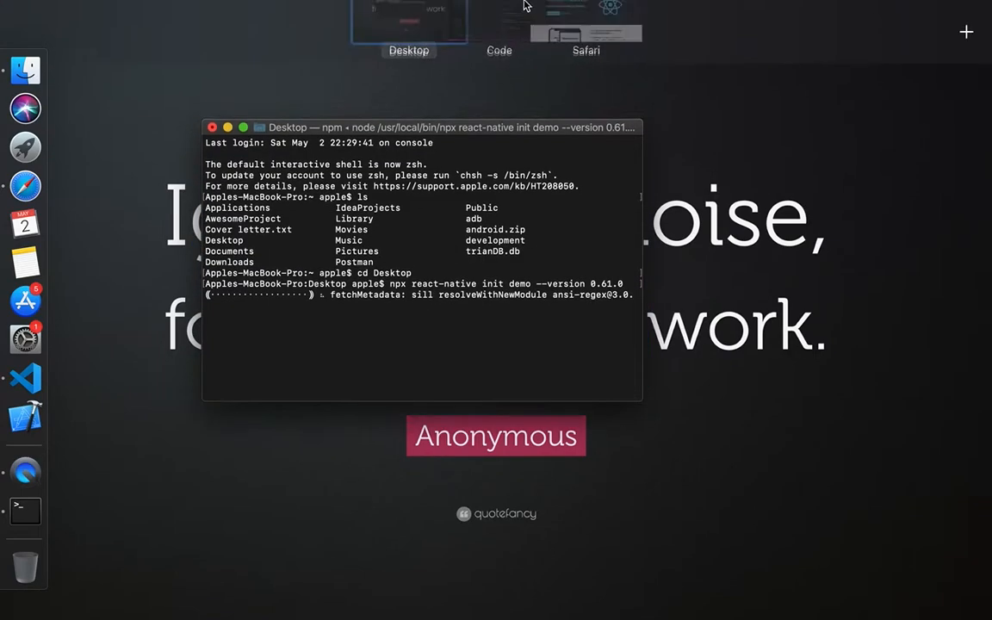
{"action": "left_click", "coordinate": [555, 43]}
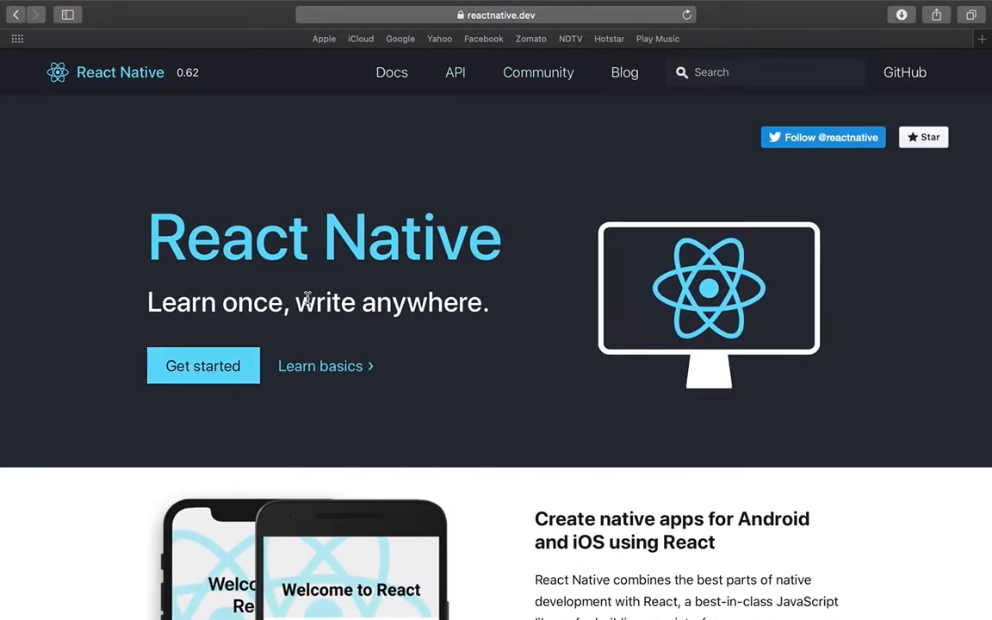
Step: From the reactnative.dev homepage, go to the Get started docs and into the Introduction page
{"action": "left_click", "coordinate": [501, 15]}
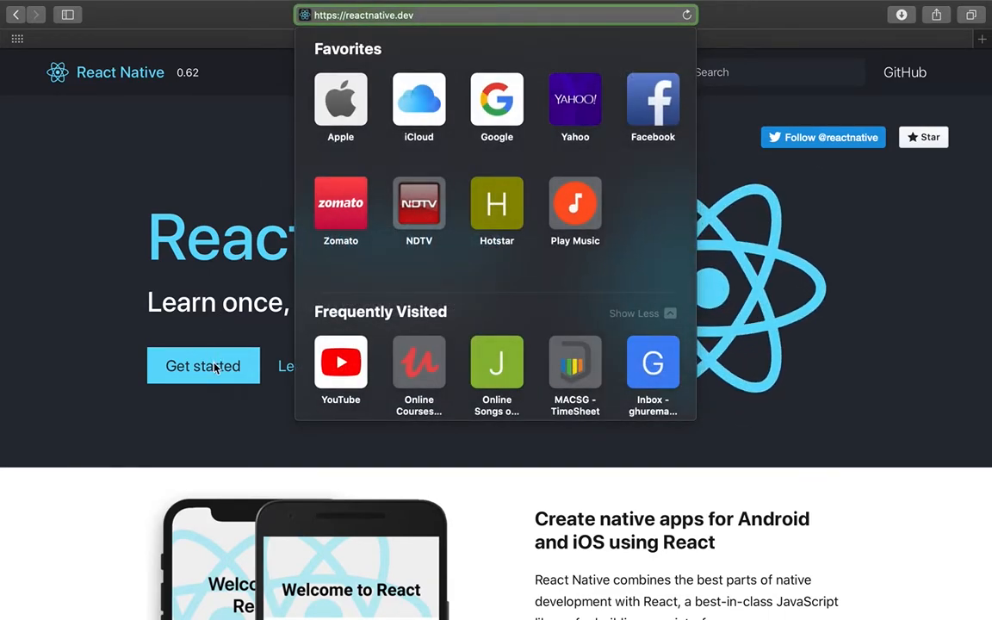
{"action": "left_click", "coordinate": [161, 313]}
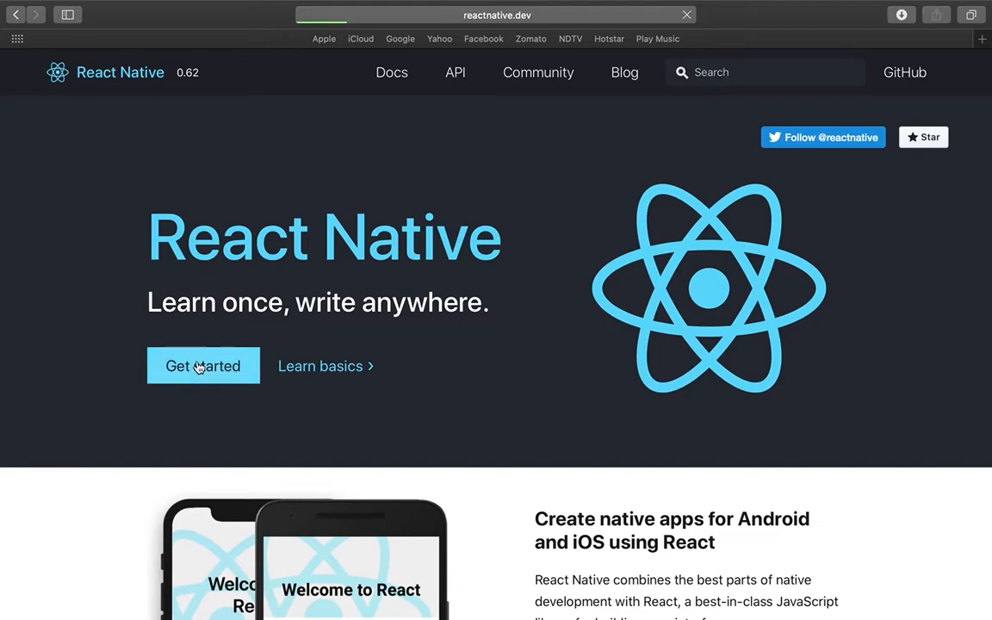
{"action": "left_click", "coordinate": [199, 369]}
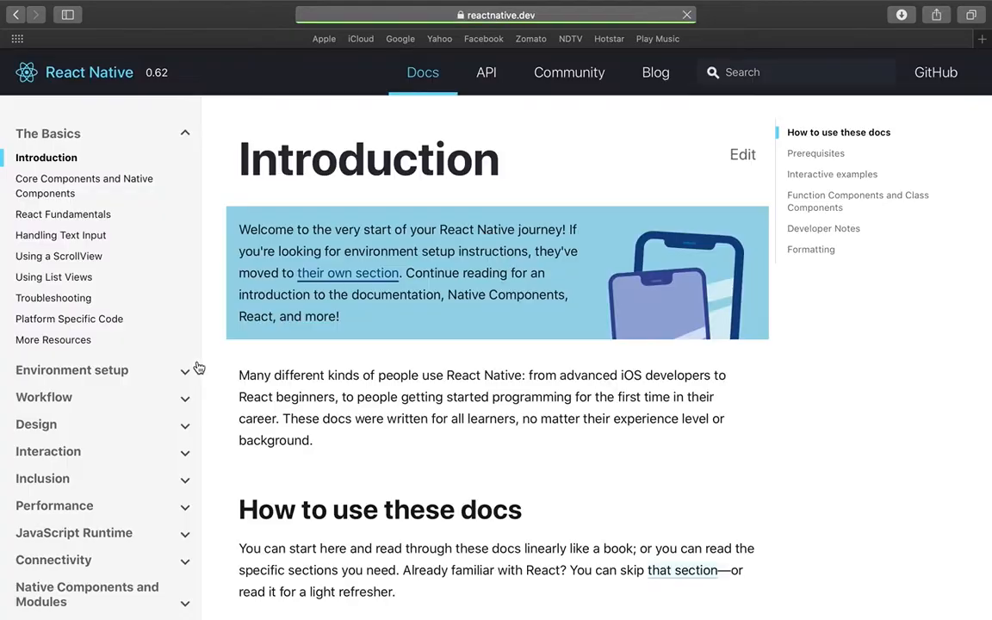
{"action": "scroll", "coordinate": [394, 505], "scroll_direction": "down", "scroll_amount": 5}
{"action": "scroll", "coordinate": [393, 504], "scroll_direction": "down", "scroll_amount": 5}
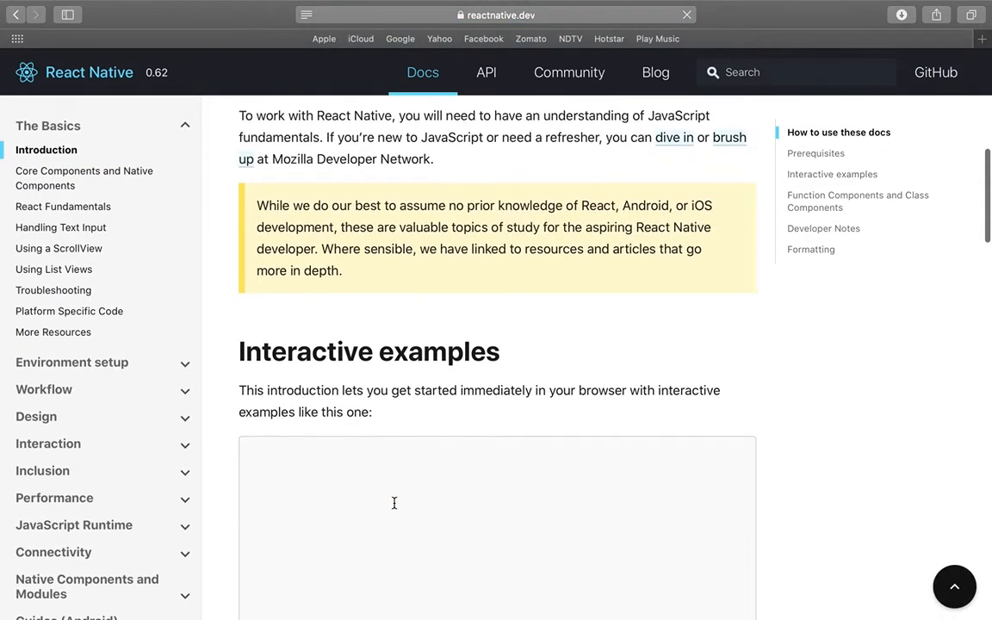
{"action": "scroll", "coordinate": [393, 505], "scroll_direction": "down", "scroll_amount": 3}
{"action": "scroll", "coordinate": [394, 505], "scroll_direction": "down", "scroll_amount": 5}
{"action": "scroll", "coordinate": [393, 504], "scroll_direction": "down", "scroll_amount": 5}
{"action": "scroll", "coordinate": [393, 503], "scroll_direction": "down", "scroll_amount": 4}
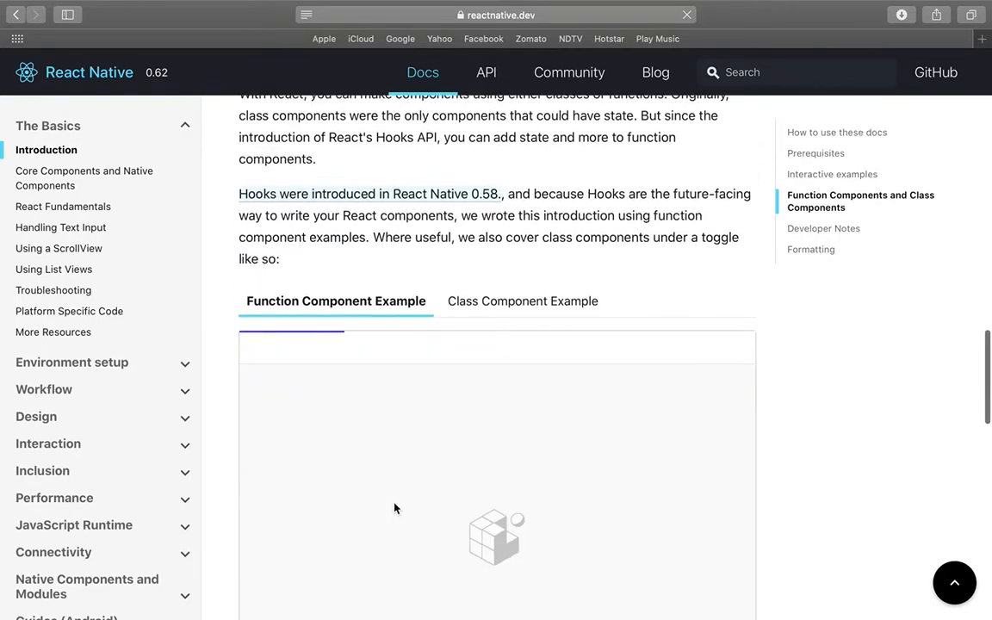
{"action": "scroll", "coordinate": [394, 502], "scroll_direction": "down", "scroll_amount": 5}
{"action": "scroll", "coordinate": [394, 502], "scroll_direction": "down", "scroll_amount": 5}
{"action": "scroll", "coordinate": [393, 503], "scroll_direction": "down", "scroll_amount": 4}
{"action": "scroll", "coordinate": [394, 505], "scroll_direction": "down", "scroll_amount": 3}
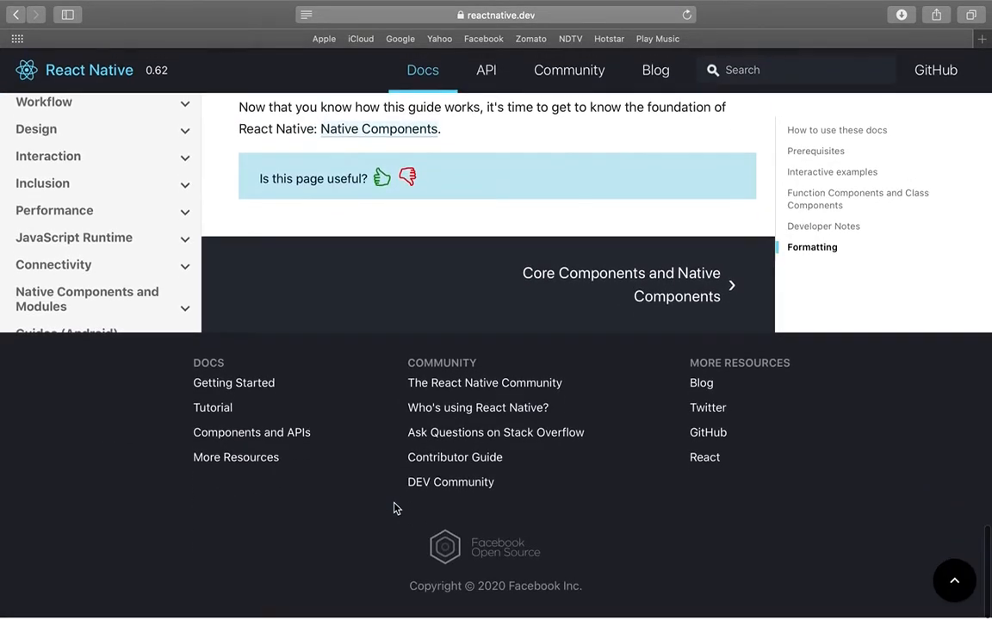
{"action": "scroll", "coordinate": [393, 505], "scroll_direction": "up", "scroll_amount": 8}
Step: Go to the Environment setup page and choose the React Native CLI Quickstart instructions
{"action": "left_click", "coordinate": [171, 366]}
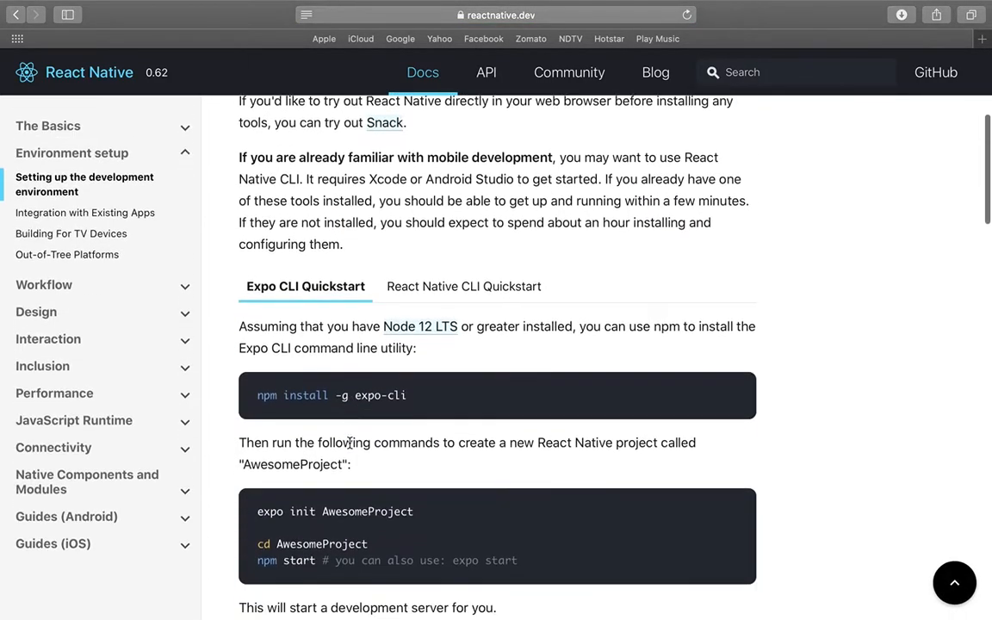
{"action": "scroll", "coordinate": [351, 403], "scroll_direction": "down", "scroll_amount": 3}
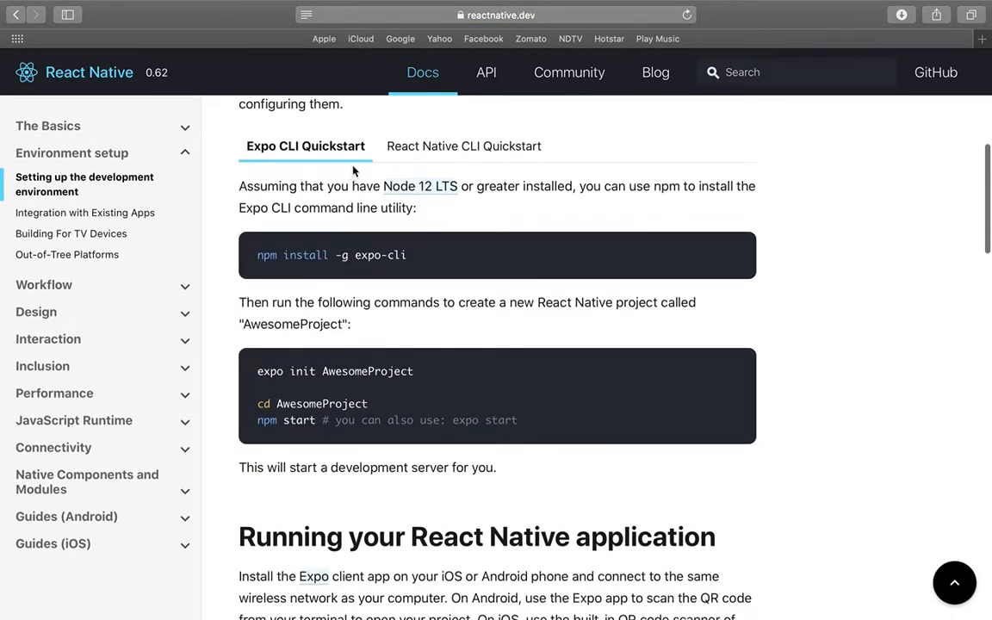
{"action": "left_click", "coordinate": [482, 148]}
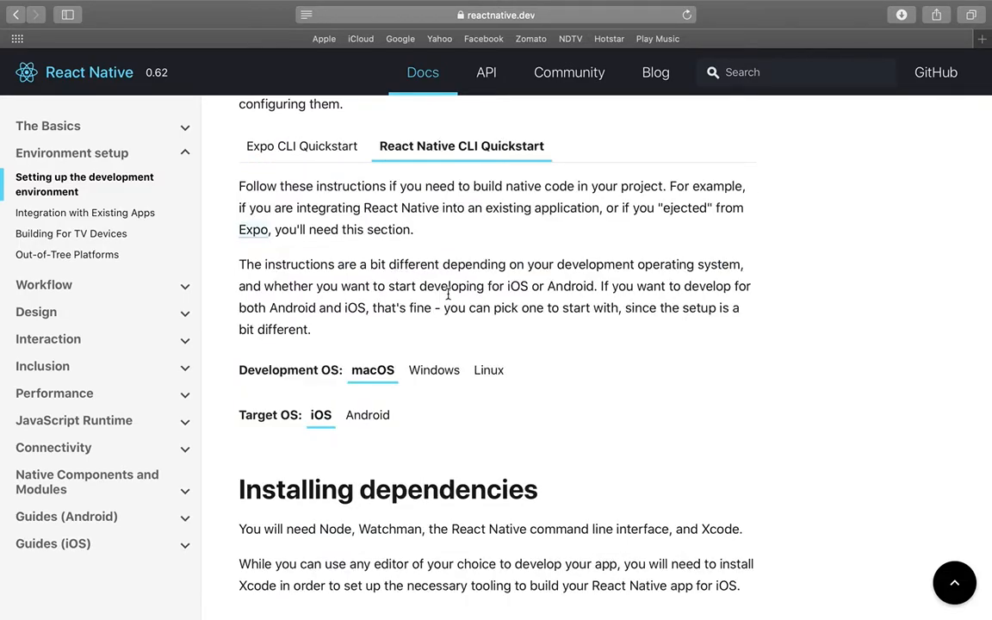
{"action": "scroll", "coordinate": [422, 327], "scroll_direction": "down", "scroll_amount": 2}
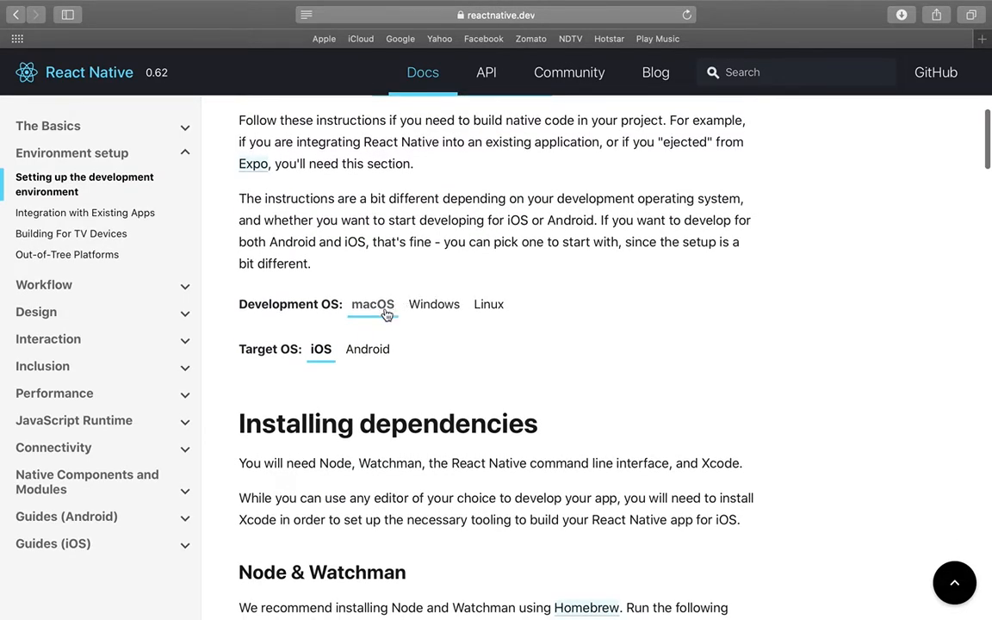
{"action": "scroll", "coordinate": [388, 306], "scroll_direction": "down", "scroll_amount": 1}
{"action": "scroll", "coordinate": [370, 376], "scroll_direction": "down", "scroll_amount": 5}
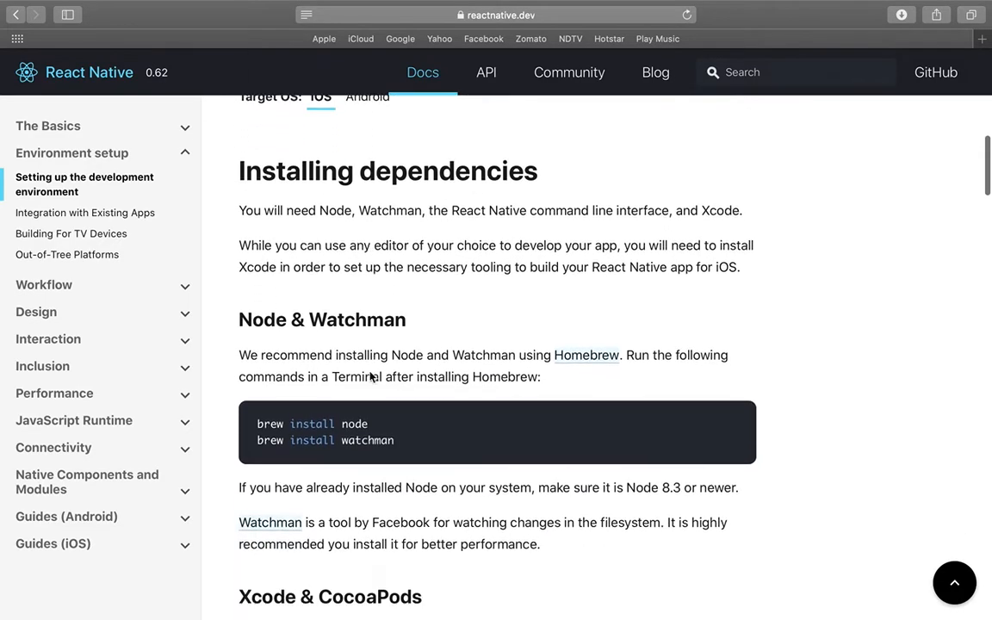
{"action": "scroll", "coordinate": [370, 376], "scroll_direction": "up", "scroll_amount": 2}
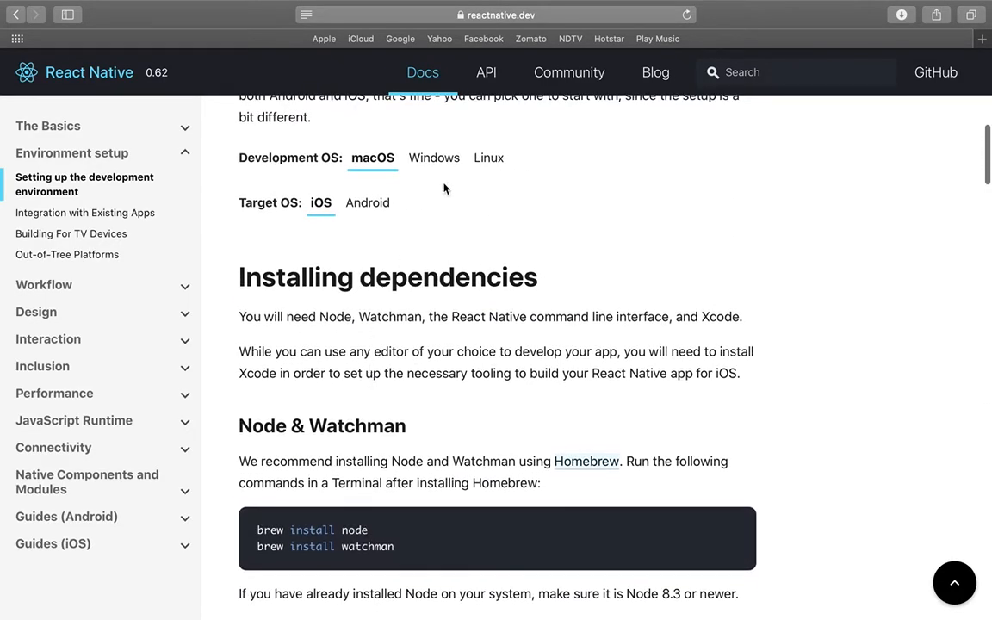
{"action": "scroll", "coordinate": [444, 187], "scroll_direction": "up", "scroll_amount": 3}
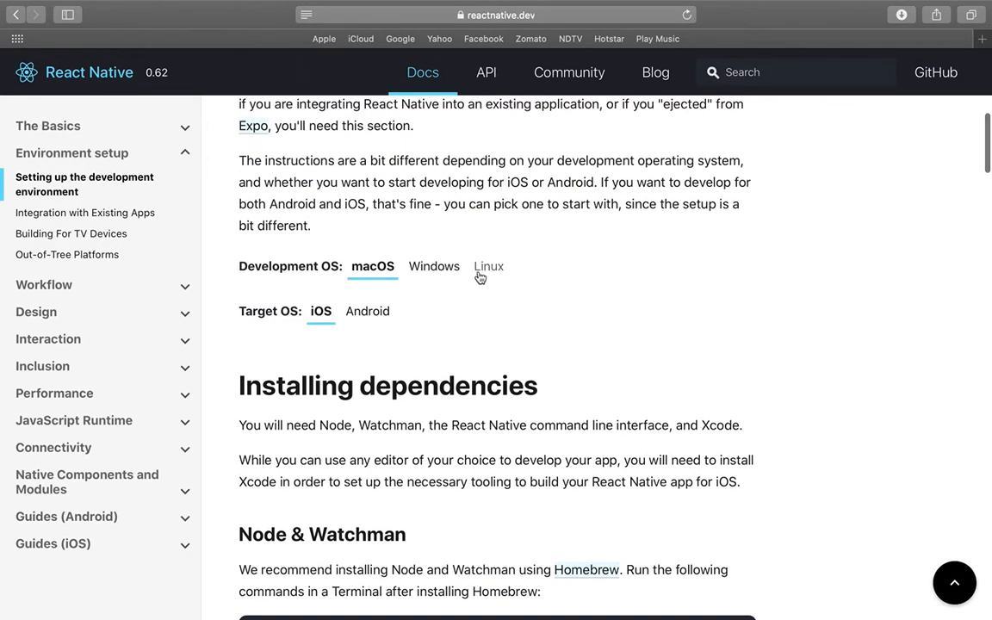
{"action": "scroll", "coordinate": [395, 281], "scroll_direction": "down", "scroll_amount": 1}
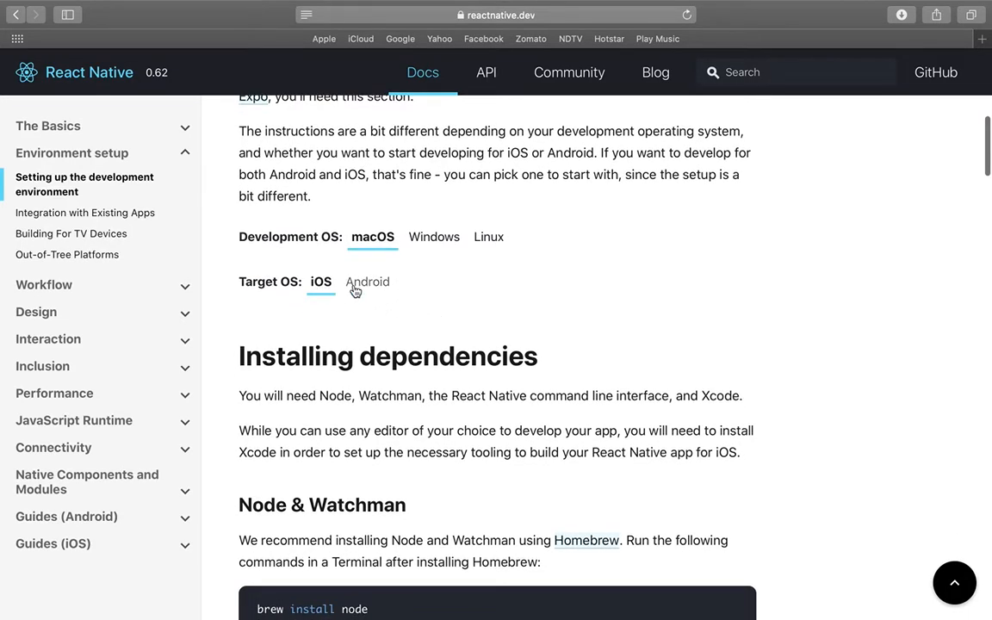
Step: Select Linux as the development OS with Android as the target platform
{"action": "left_click", "coordinate": [368, 282]}
{"action": "left_click", "coordinate": [434, 237]}
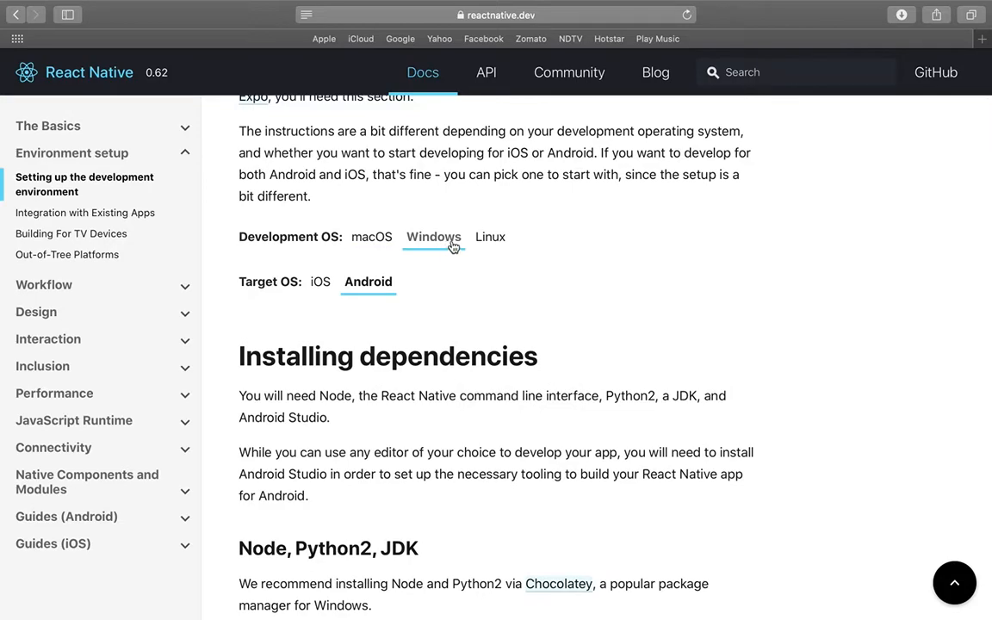
{"action": "left_click", "coordinate": [489, 237]}
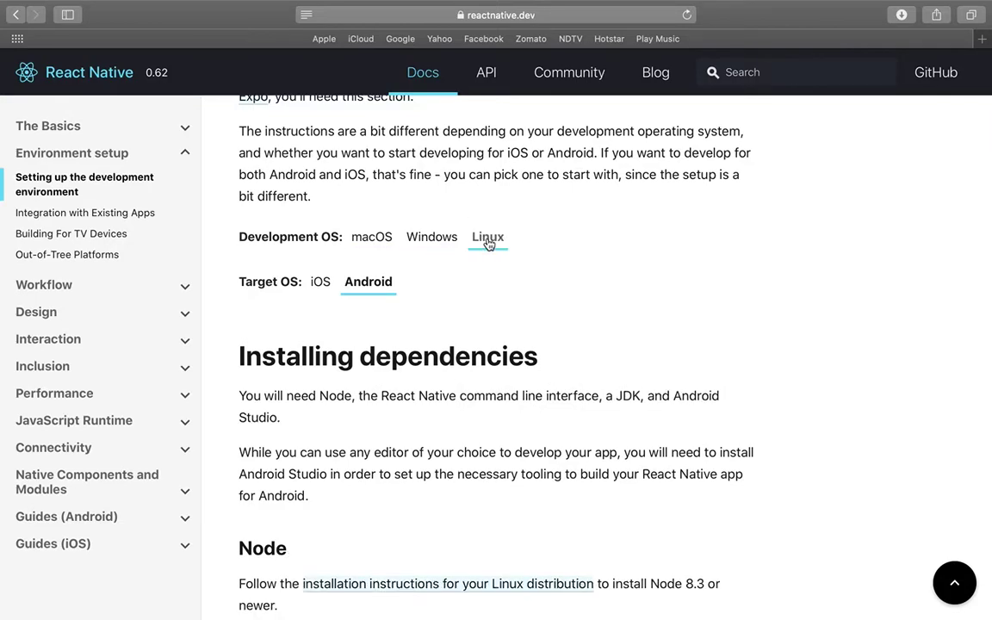
{"action": "left_click", "coordinate": [319, 281]}
{"action": "left_click", "coordinate": [368, 282]}
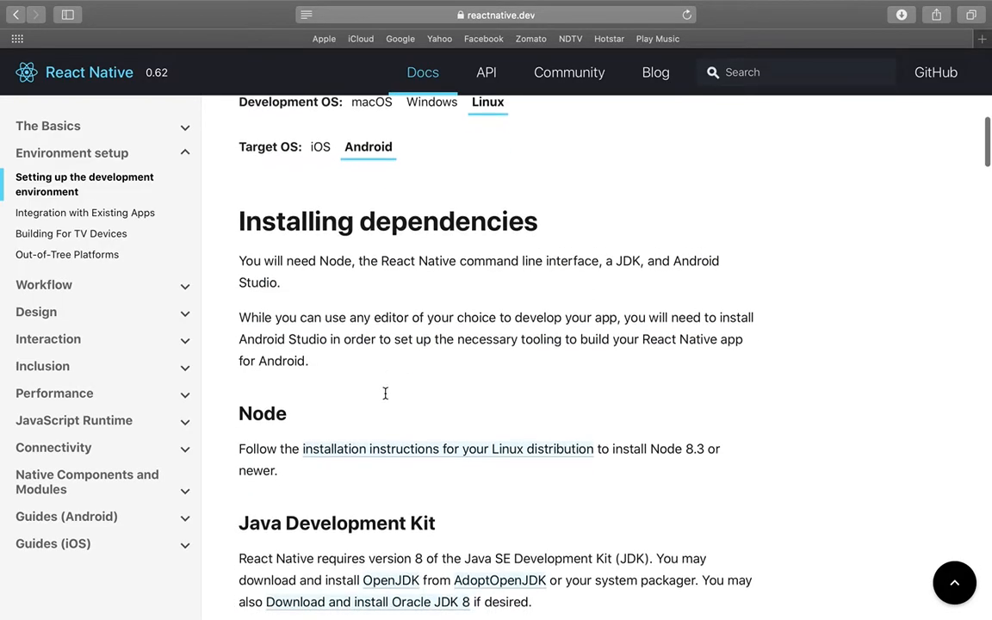
{"action": "scroll", "coordinate": [376, 344], "scroll_direction": "down", "scroll_amount": 5}
{"action": "scroll", "coordinate": [379, 370], "scroll_direction": "down", "scroll_amount": 5}
{"action": "scroll", "coordinate": [387, 397], "scroll_direction": "down", "scroll_amount": 4}
{"action": "scroll", "coordinate": [386, 397], "scroll_direction": "down", "scroll_amount": 5}
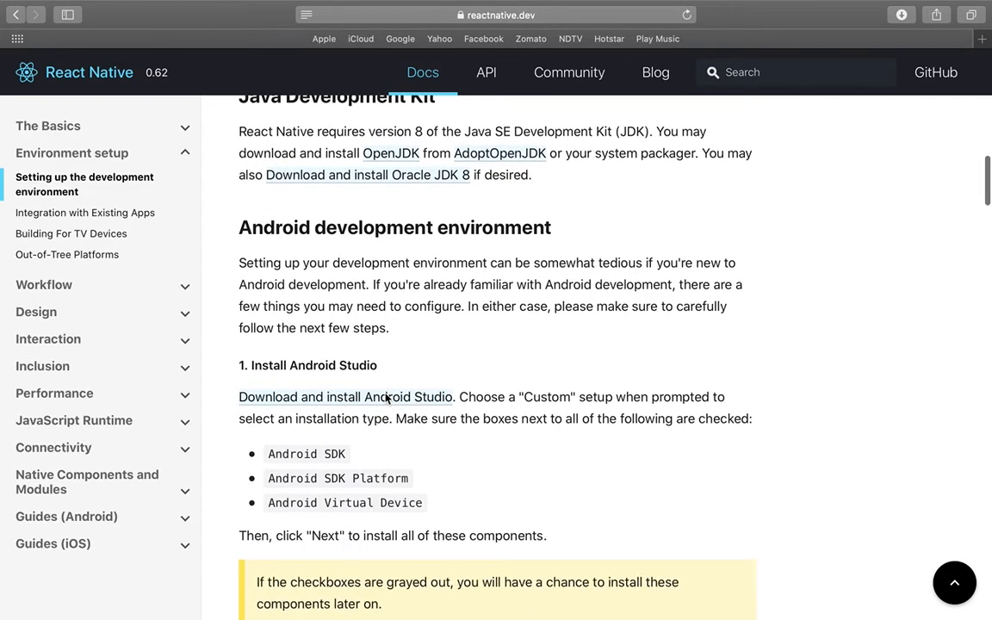
{"action": "scroll", "coordinate": [387, 397], "scroll_direction": "down", "scroll_amount": 4}
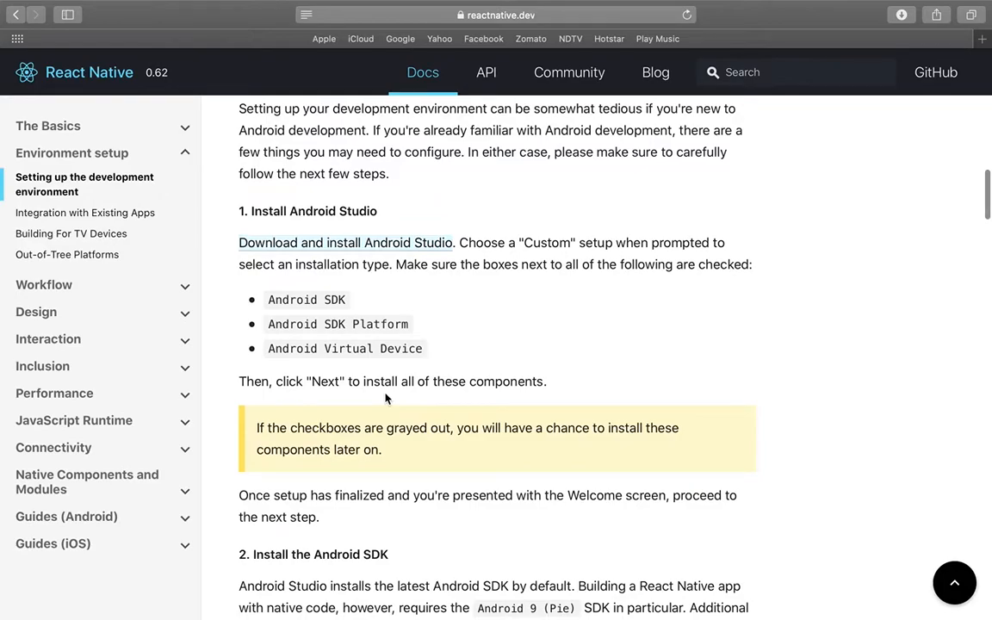
{"action": "scroll", "coordinate": [387, 397], "scroll_direction": "up", "scroll_amount": 5}
{"action": "scroll", "coordinate": [414, 388], "scroll_direction": "up", "scroll_amount": 4}
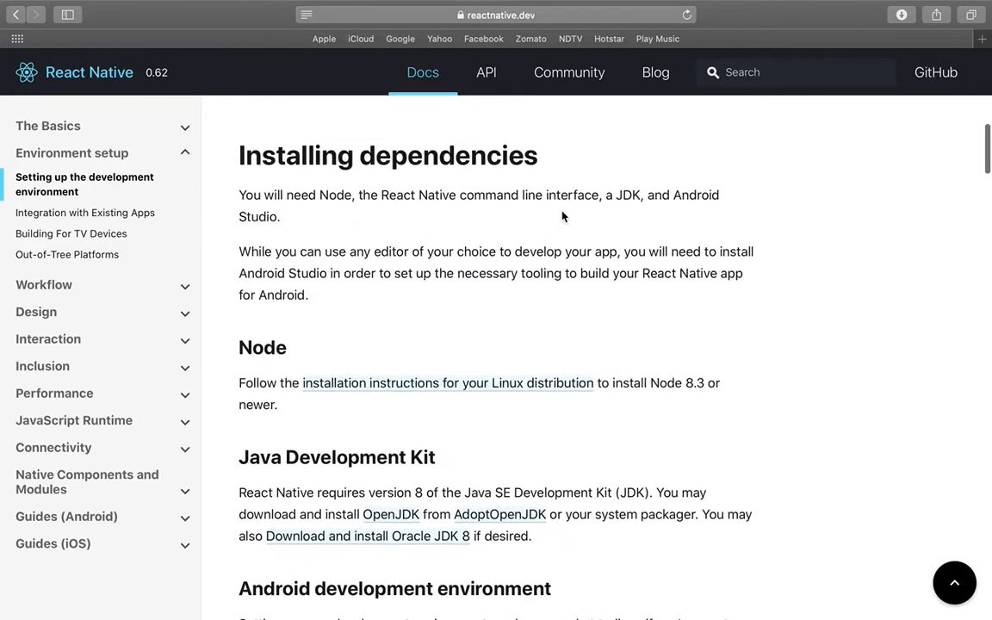
Step: Switch desktops away from Safari and bring Visual Studio Code's welcome page into view
{"action": "key", "text": "ctrl+Right"}
{"action": "key", "text": "ctrl+Right"}
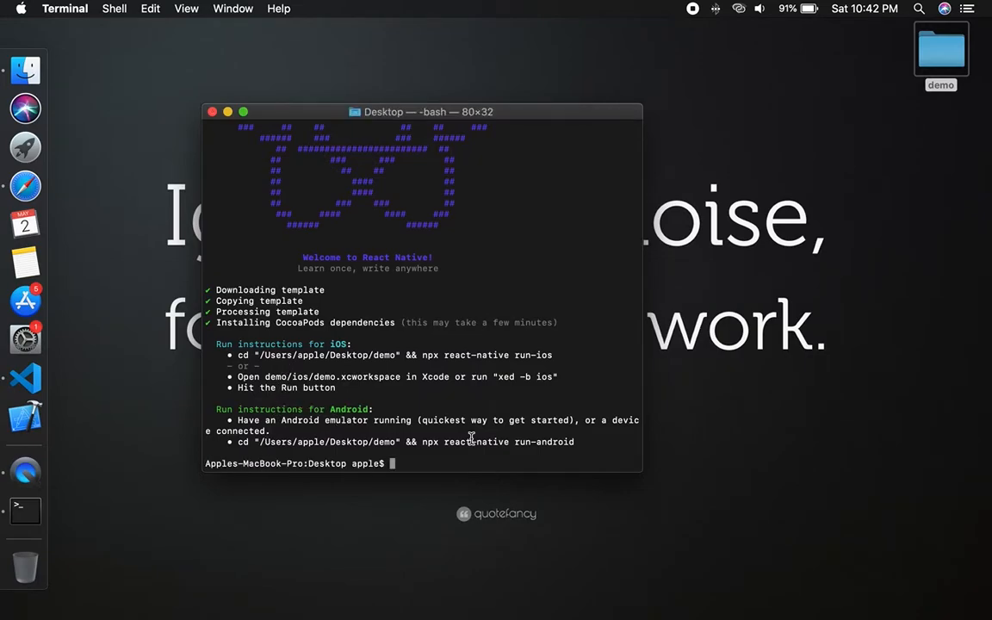
{"action": "key", "text": "super+Tab"}
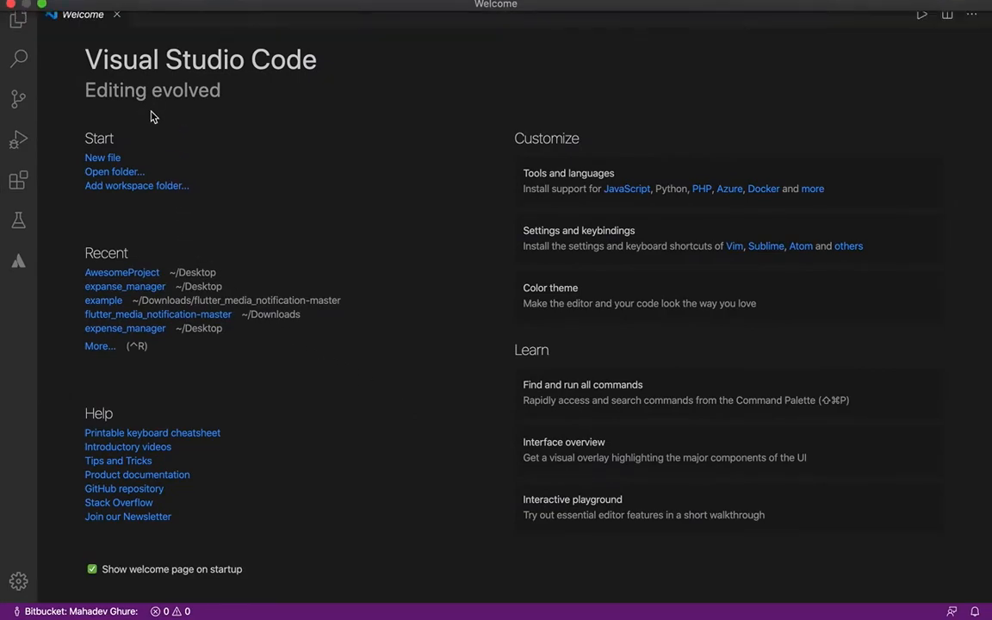
Step: Load the demo project folder into VS Code and show App.js in the editor
{"action": "left_click", "coordinate": [127, 176]}
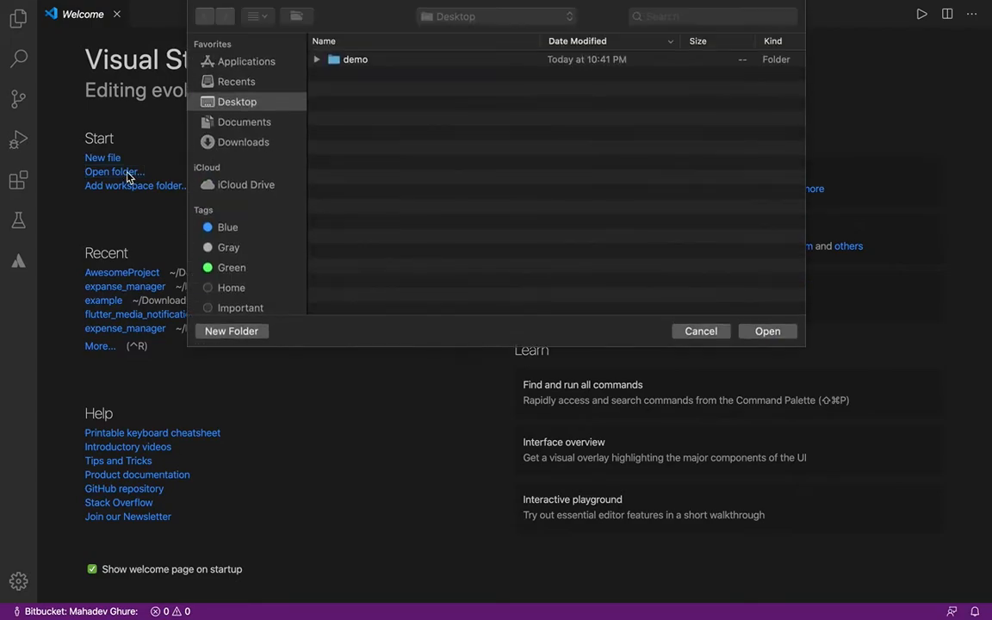
{"action": "left_click", "coordinate": [348, 62]}
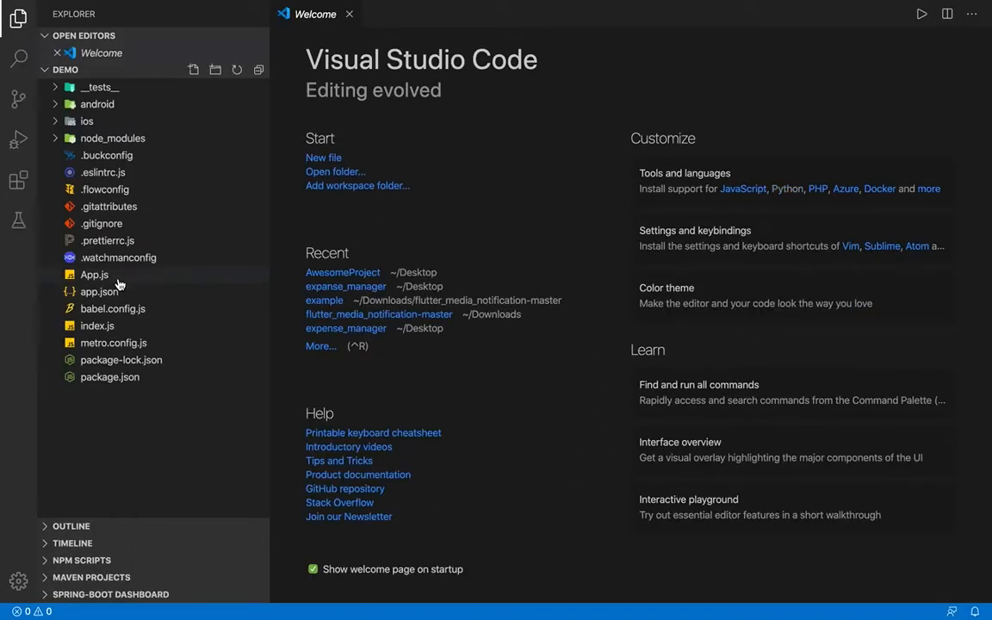
{"action": "left_click", "coordinate": [96, 274]}
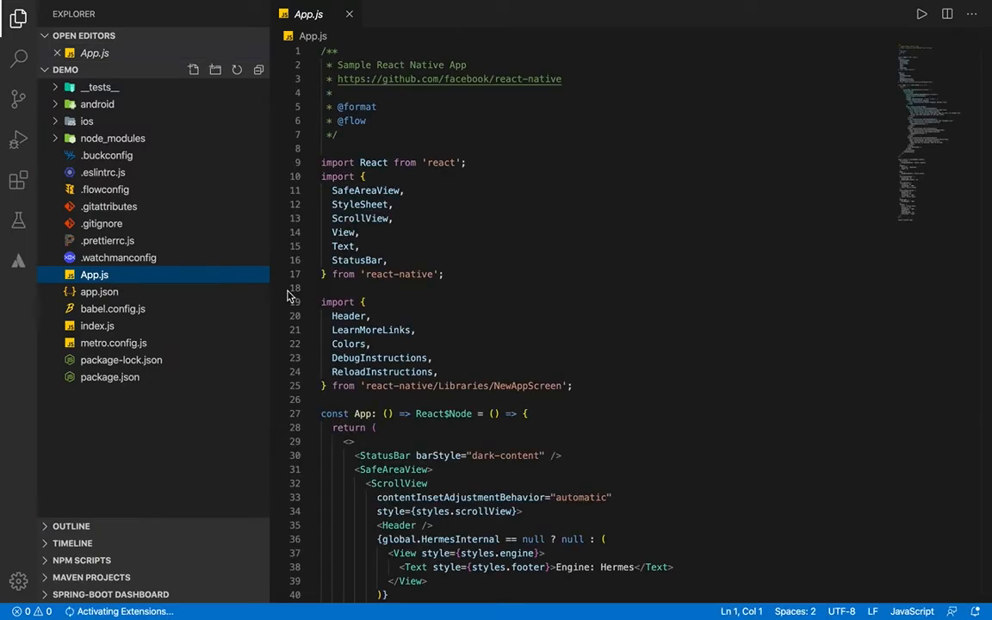
{"action": "scroll", "coordinate": [407, 352], "scroll_direction": "down", "scroll_amount": 8}
{"action": "scroll", "coordinate": [406, 352], "scroll_direction": "down", "scroll_amount": 8}
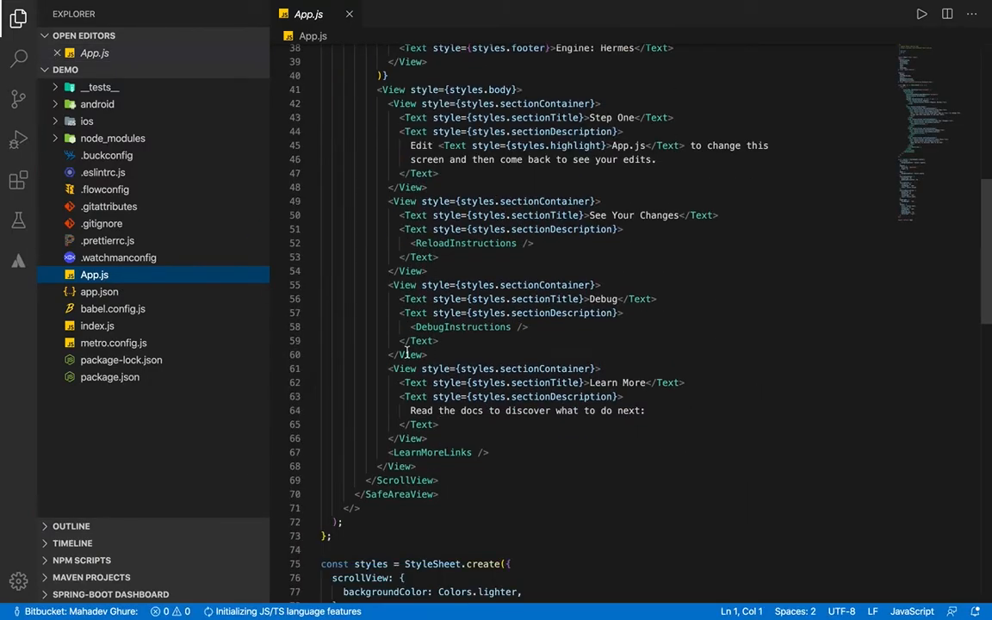
{"action": "scroll", "coordinate": [406, 351], "scroll_direction": "down", "scroll_amount": 8}
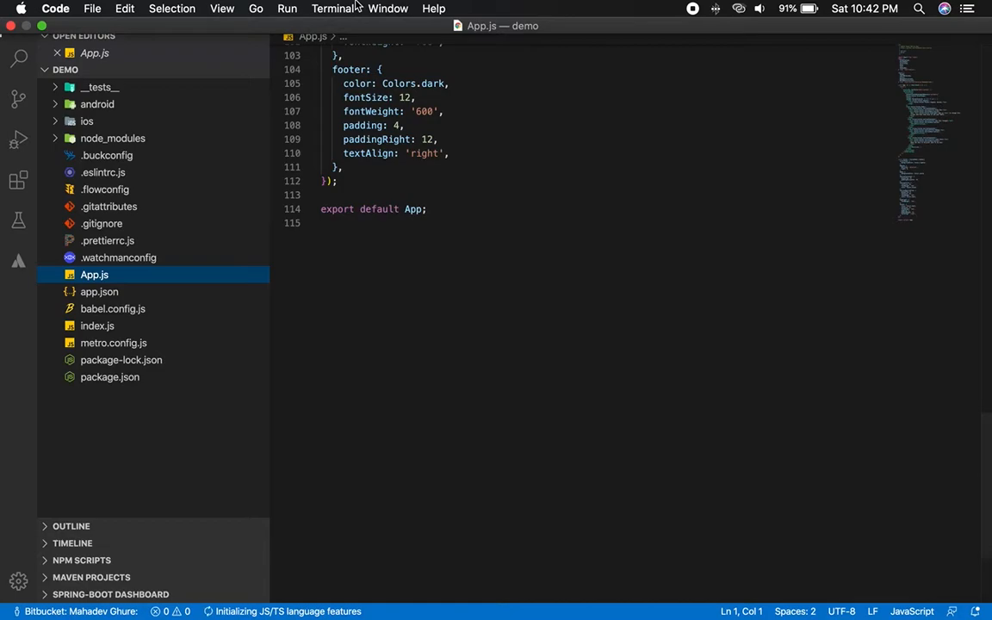
Step: In a new integrated terminal, list the project files and run npx react-native run-ios
{"action": "left_click", "coordinate": [332, 9]}
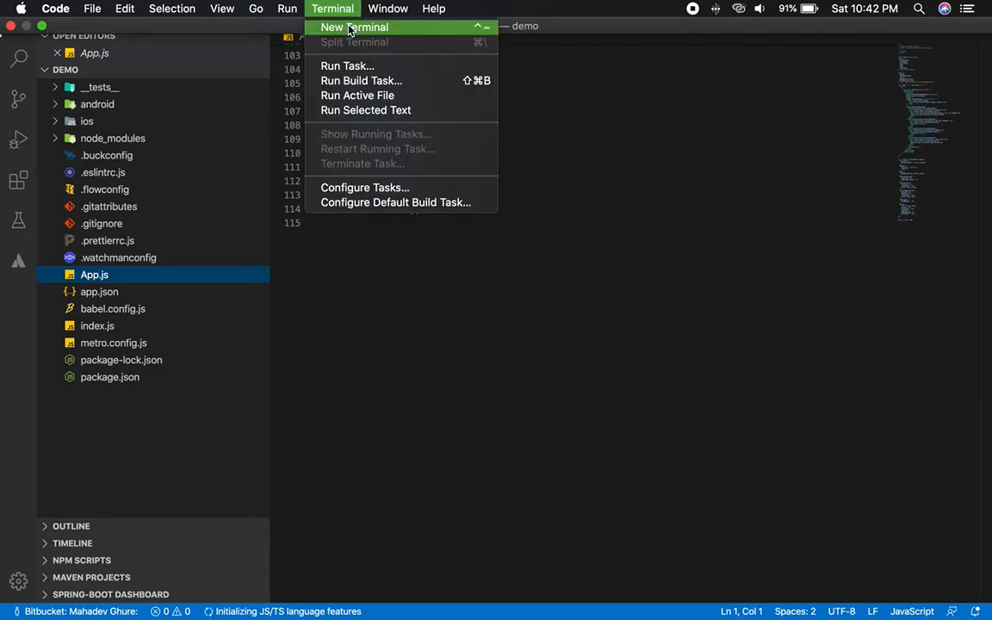
{"action": "left_click", "coordinate": [350, 27]}
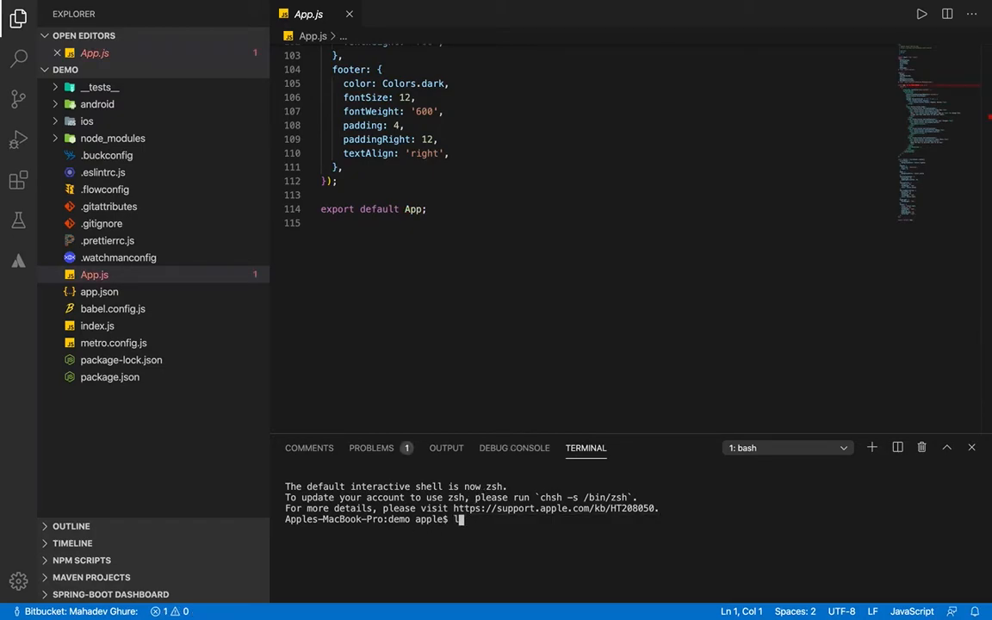
{"action": "type", "text": "ls"}
{"action": "key", "text": "Return"}
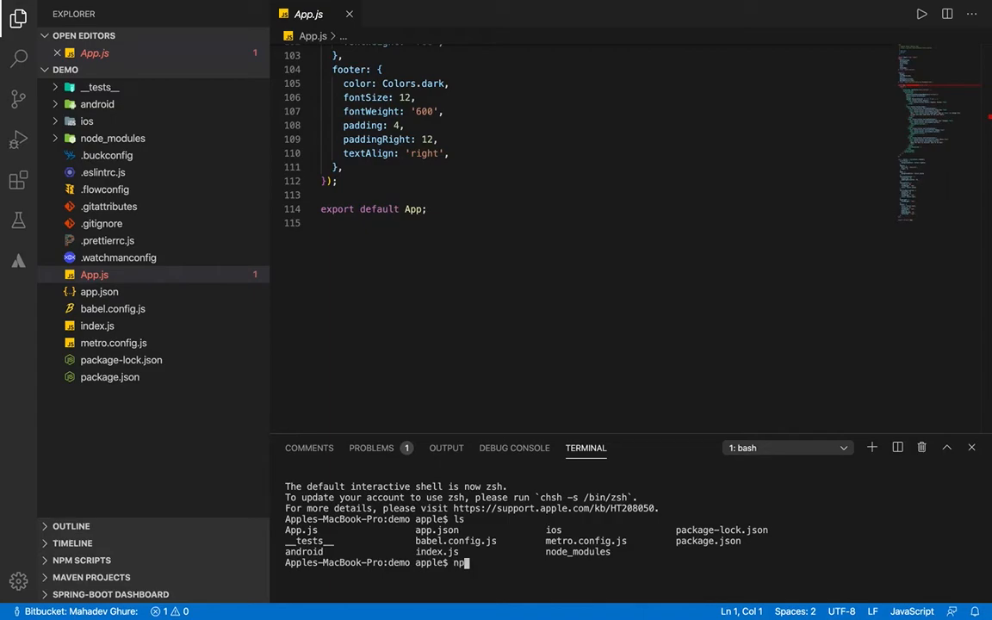
{"action": "type", "text": "npx react"}
{"action": "type", "text": "-native r"}
{"action": "type", "text": "un "}
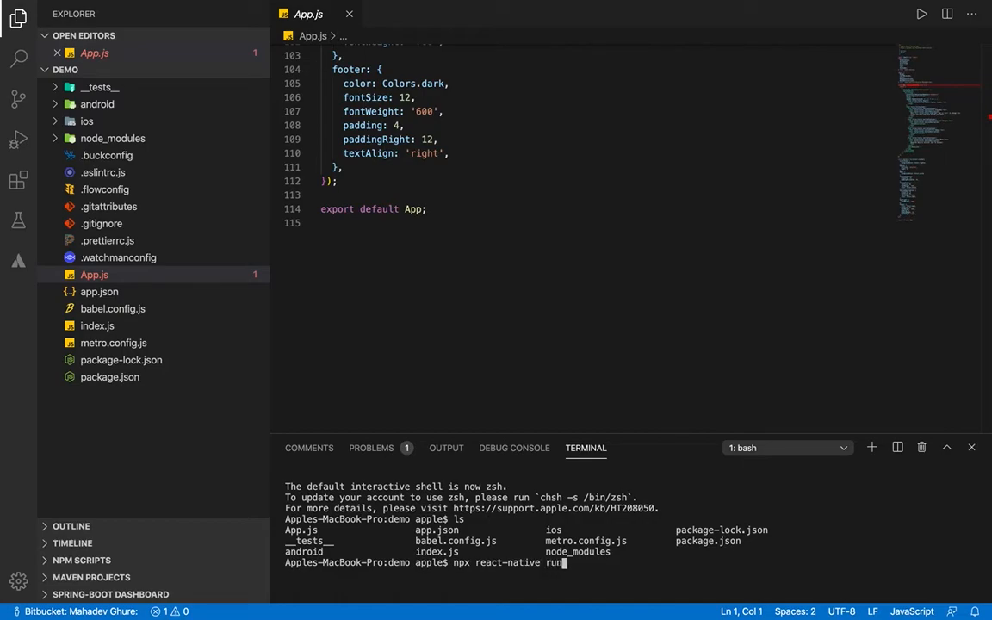
{"action": "type", "text": "ios"}
{"action": "key", "text": "Return"}
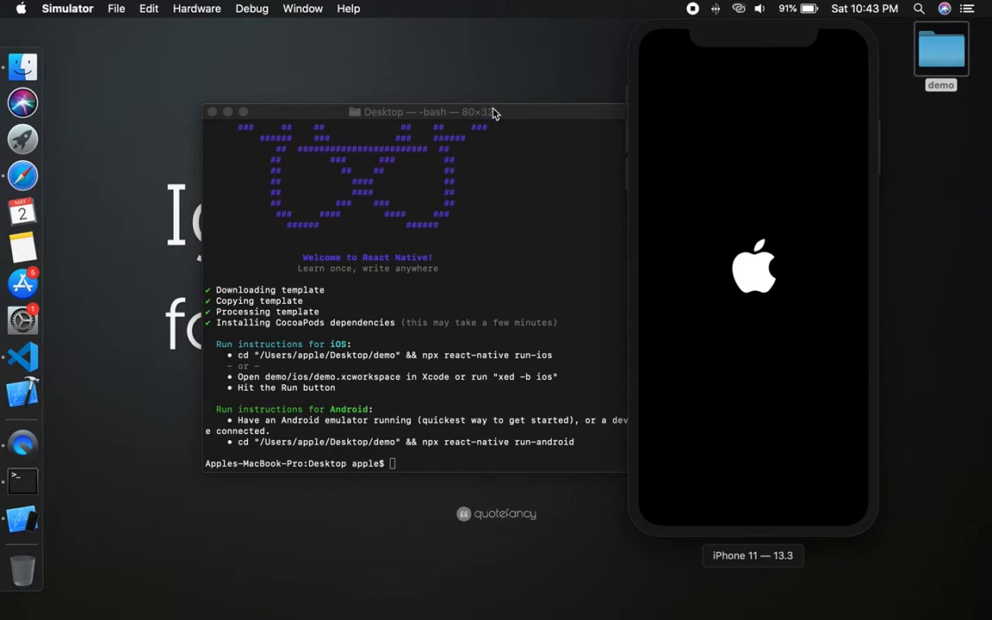
Step: Check the booting simulator on the other desktop, then enlarge VS Code's terminal panel to follow the iOS build
{"action": "left_click_drag", "start_coordinate": [504, 111], "coordinate": [399, 79]}
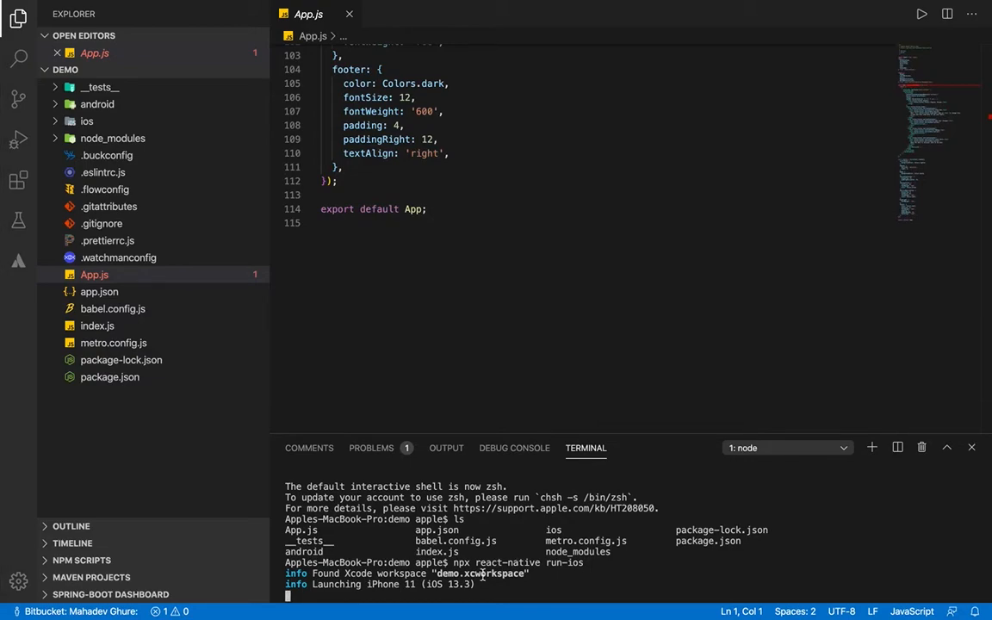
{"action": "key", "text": "ctrl+Left"}
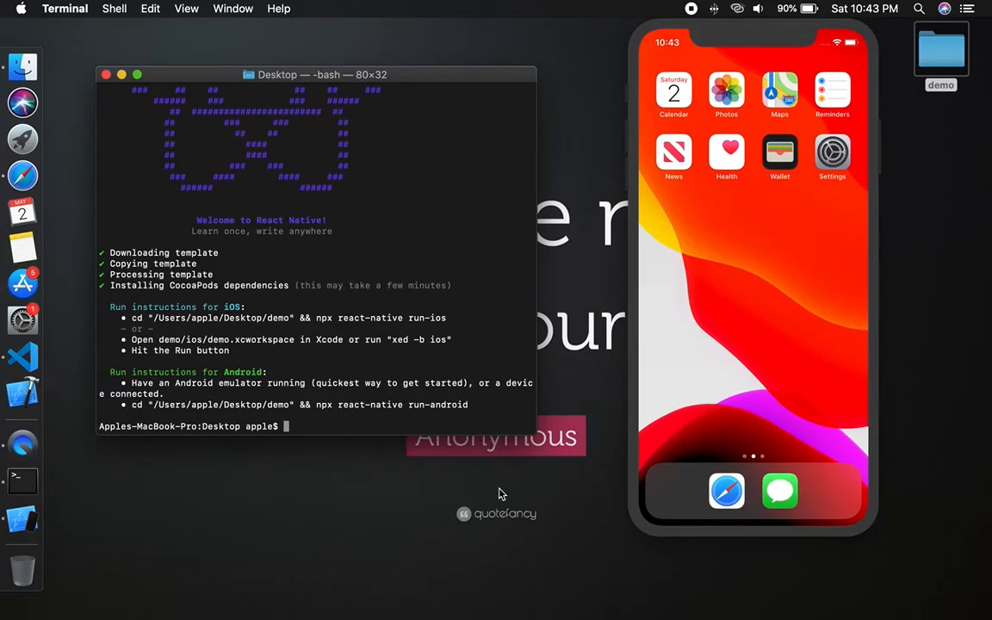
{"action": "key", "text": "ctrl+Right"}
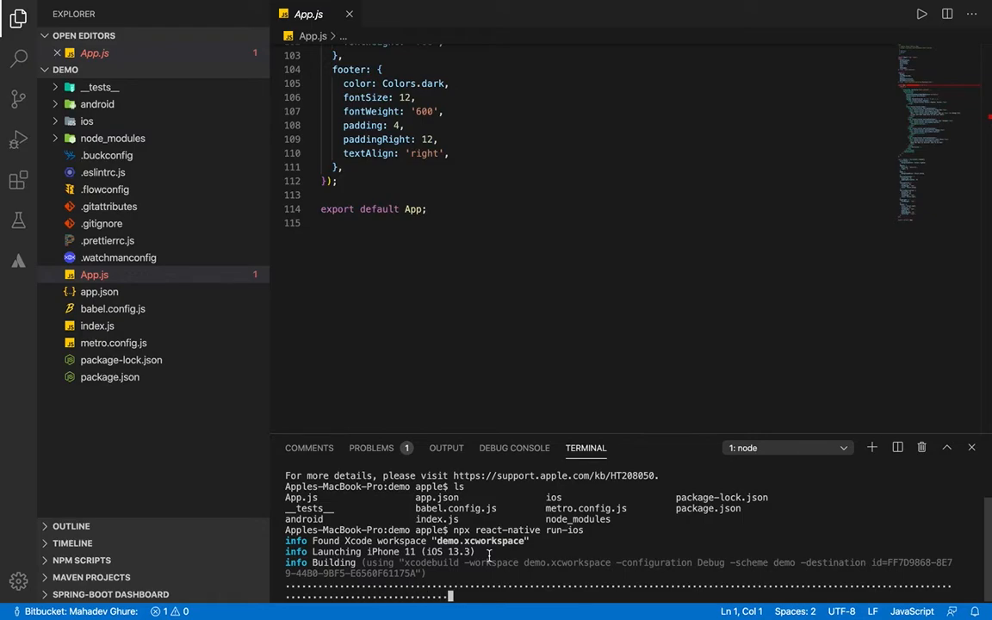
{"action": "key", "text": "ctrl+Left"}
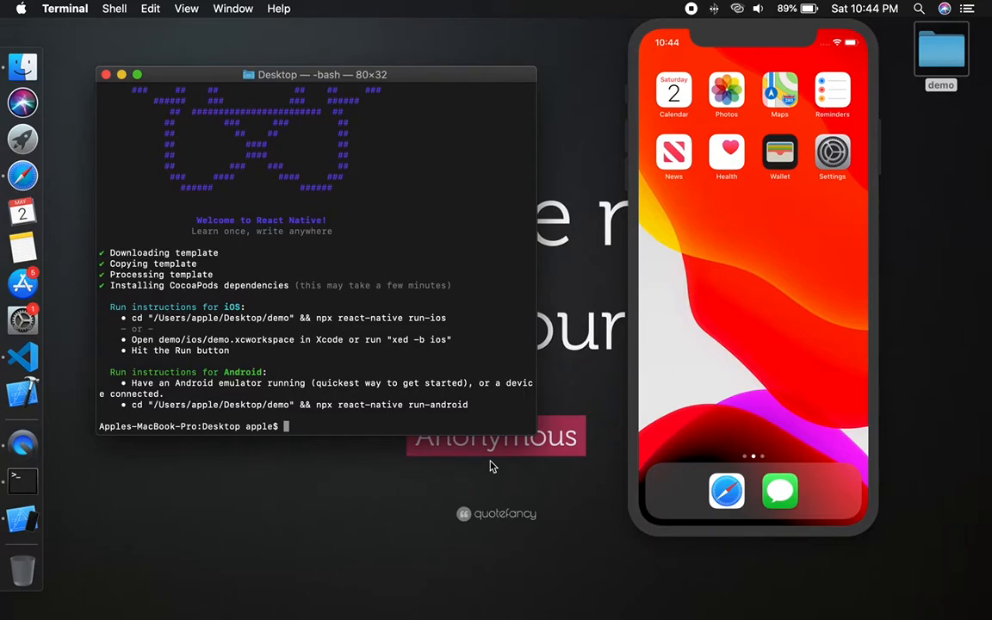
{"action": "key", "text": "ctrl+Right"}
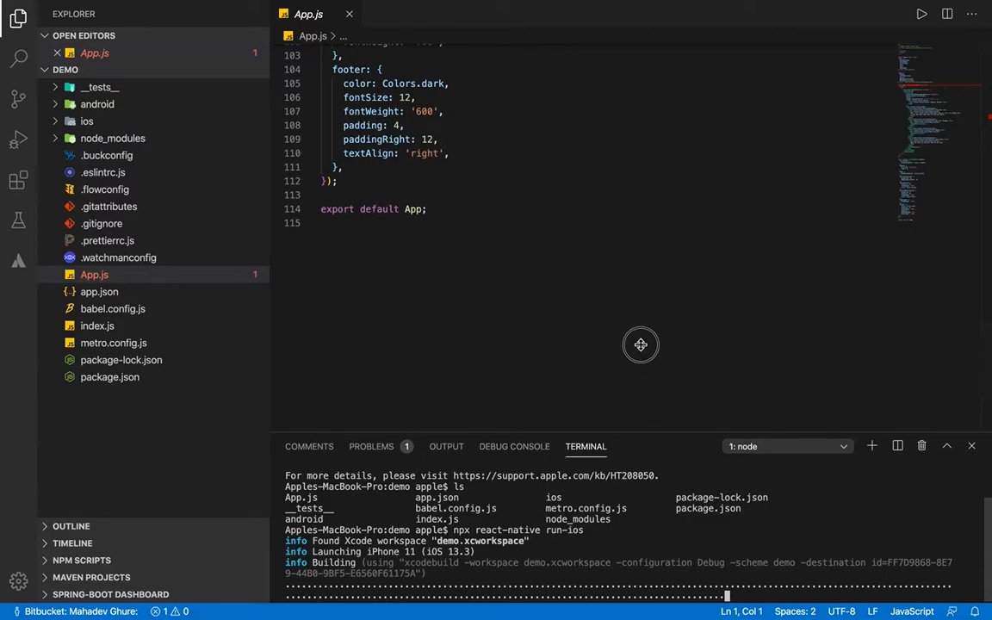
{"action": "left_click_drag", "start_coordinate": [641, 345], "coordinate": [637, 317]}
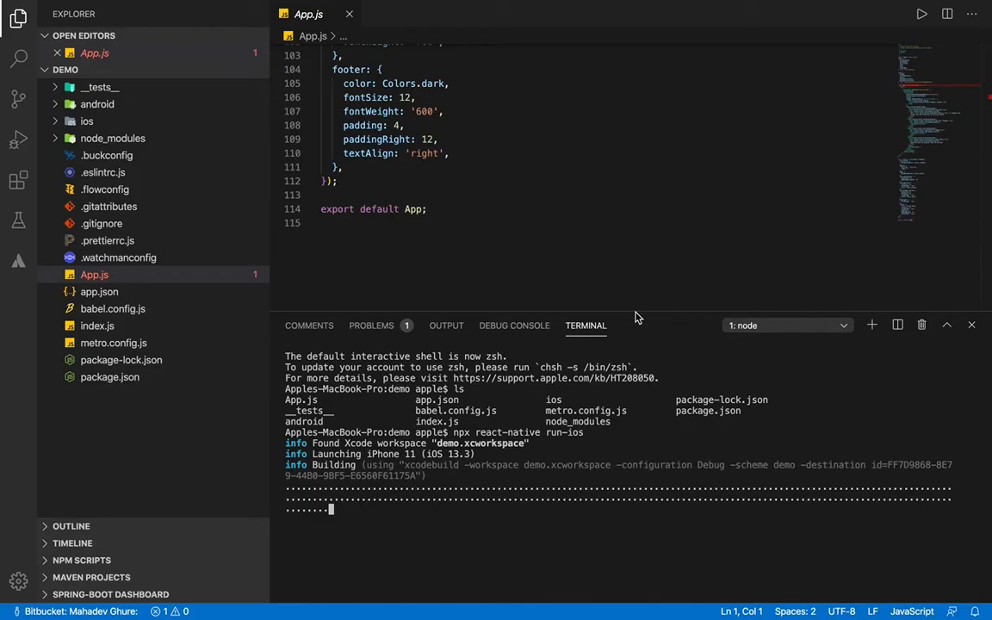
Step: Switch to Safari and read the Android setup steps, highlighting ANDROID_HOME, environment and Android SDK
{"action": "key", "text": "super+Tab"}
{"action": "scroll", "coordinate": [420, 258], "scroll_direction": "down", "scroll_amount": 10}
{"action": "scroll", "coordinate": [420, 259], "scroll_direction": "down", "scroll_amount": 10}
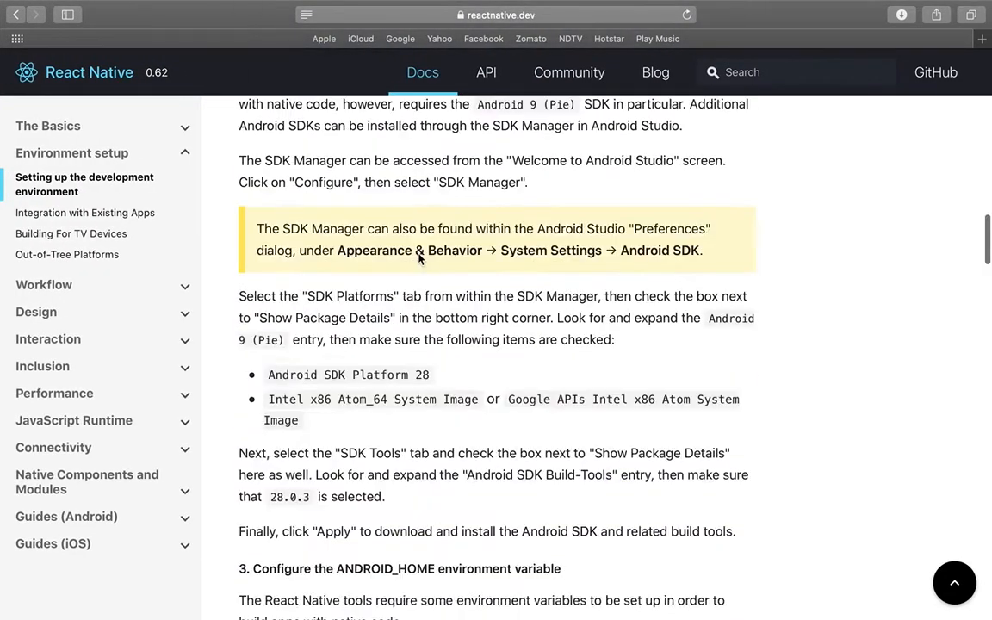
{"action": "scroll", "coordinate": [420, 258], "scroll_direction": "down", "scroll_amount": 5}
{"action": "scroll", "coordinate": [420, 258], "scroll_direction": "up", "scroll_amount": 5}
{"action": "scroll", "coordinate": [420, 258], "scroll_direction": "down", "scroll_amount": 3}
{"action": "scroll", "coordinate": [420, 259], "scroll_direction": "down", "scroll_amount": 5}
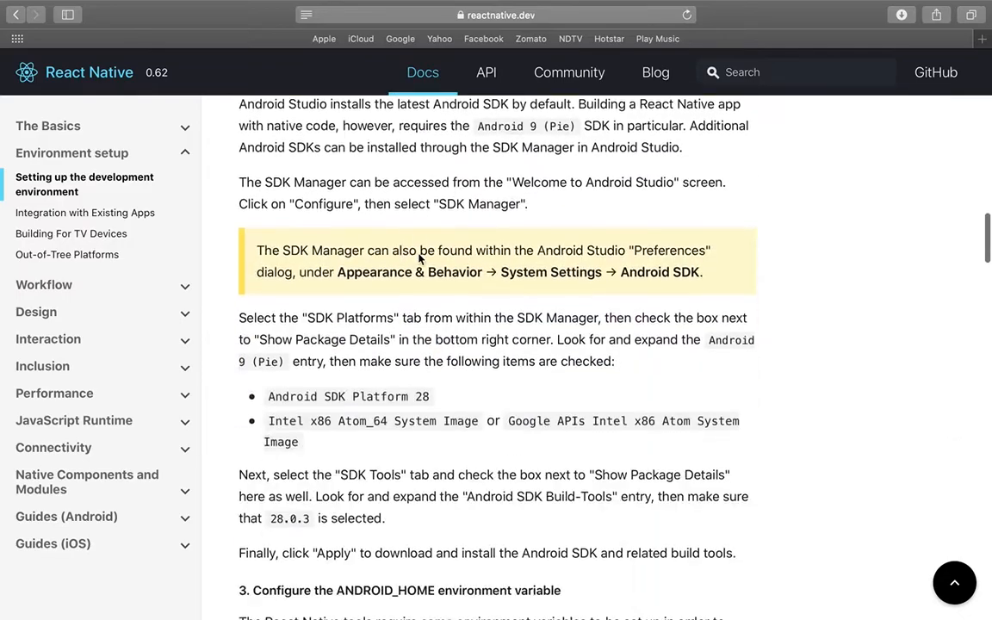
{"action": "scroll", "coordinate": [420, 258], "scroll_direction": "down", "scroll_amount": 2}
{"action": "scroll", "coordinate": [420, 258], "scroll_direction": "up", "scroll_amount": 2}
{"action": "scroll", "coordinate": [420, 259], "scroll_direction": "up", "scroll_amount": 2}
{"action": "scroll", "coordinate": [421, 258], "scroll_direction": "up", "scroll_amount": 2}
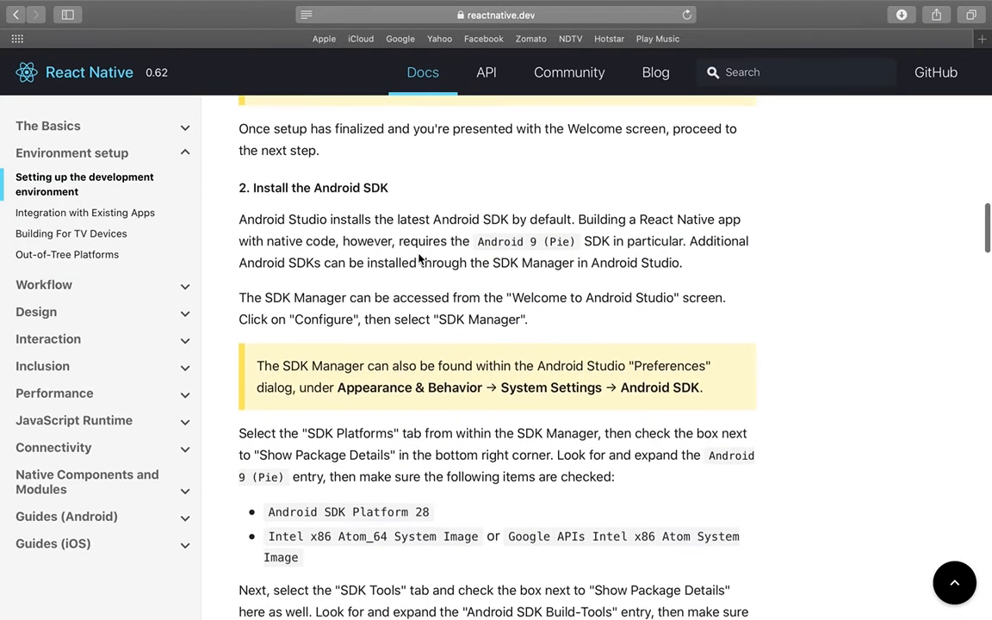
{"action": "scroll", "coordinate": [420, 258], "scroll_direction": "down", "scroll_amount": 1}
{"action": "scroll", "coordinate": [420, 258], "scroll_direction": "up", "scroll_amount": 3}
{"action": "scroll", "coordinate": [420, 258], "scroll_direction": "up", "scroll_amount": 3}
{"action": "scroll", "coordinate": [420, 258], "scroll_direction": "up", "scroll_amount": 1}
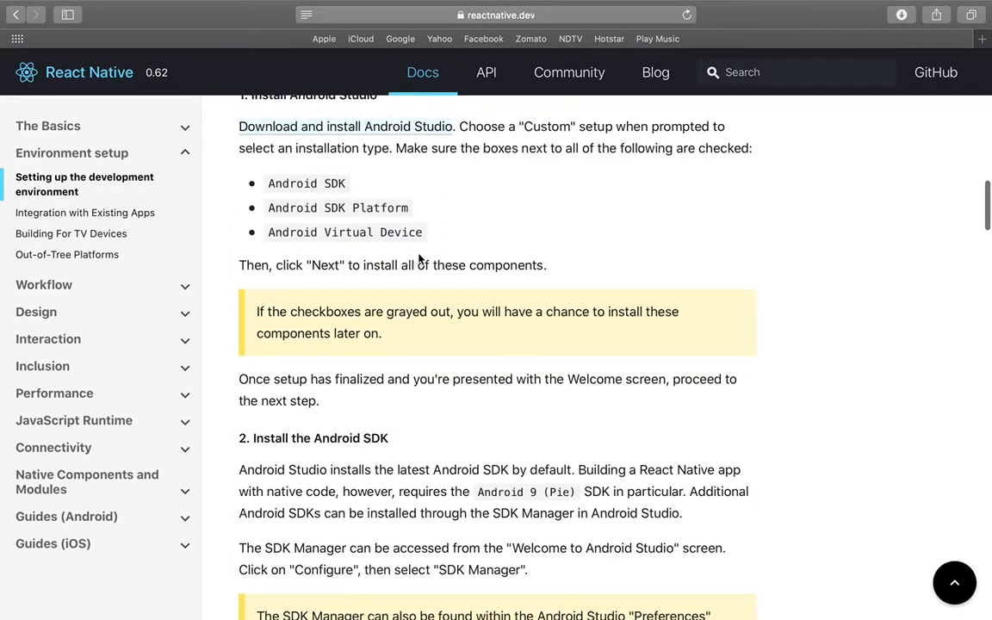
{"action": "scroll", "coordinate": [420, 258], "scroll_direction": "down", "scroll_amount": 3}
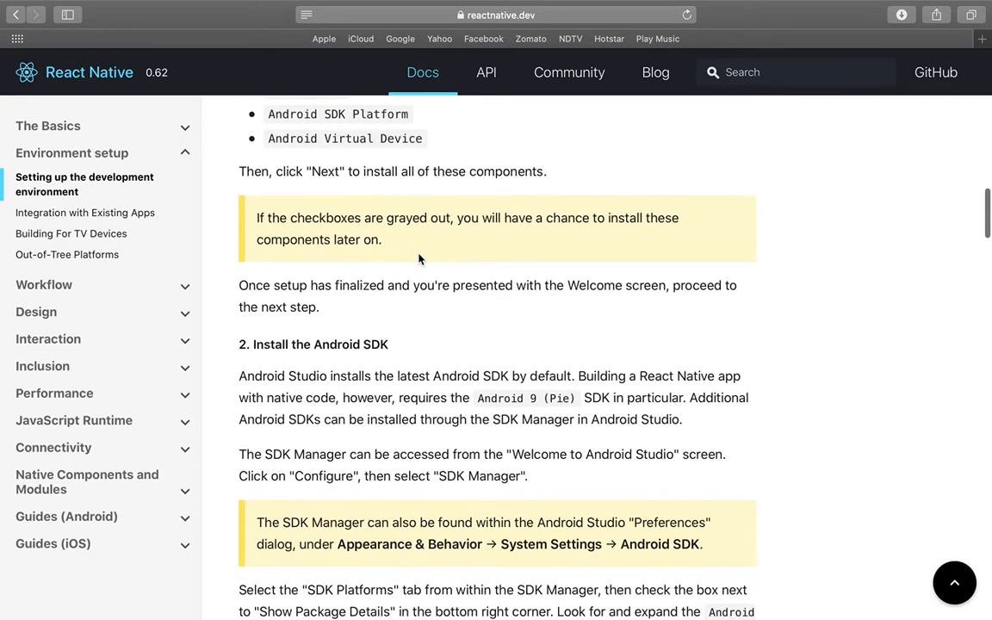
{"action": "scroll", "coordinate": [394, 378], "scroll_direction": "down", "scroll_amount": 2}
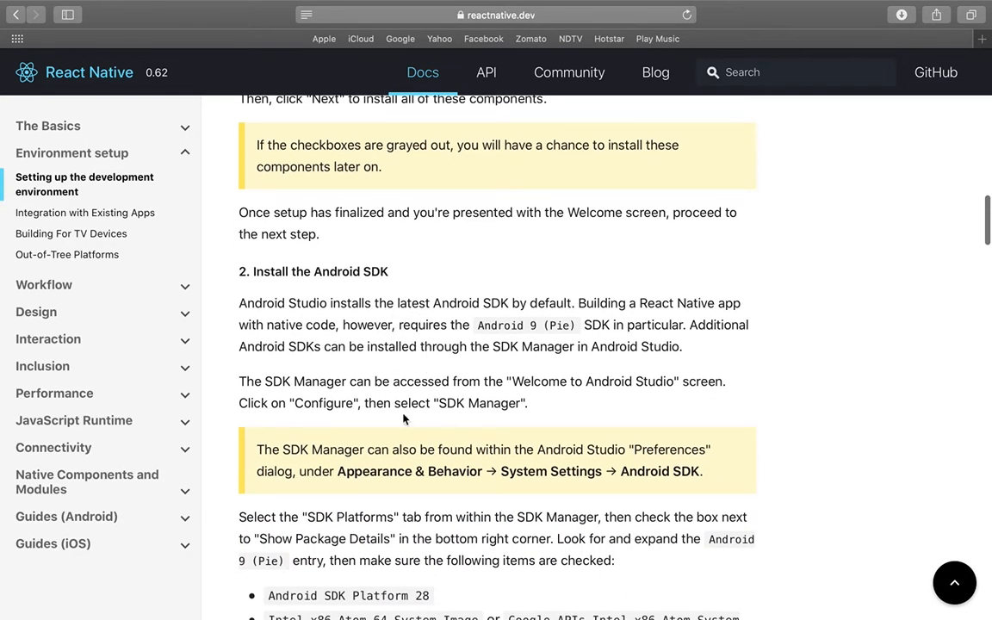
{"action": "scroll", "coordinate": [366, 405], "scroll_direction": "down", "scroll_amount": 1}
{"action": "scroll", "coordinate": [396, 448], "scroll_direction": "down", "scroll_amount": 1}
{"action": "scroll", "coordinate": [400, 457], "scroll_direction": "down", "scroll_amount": 3}
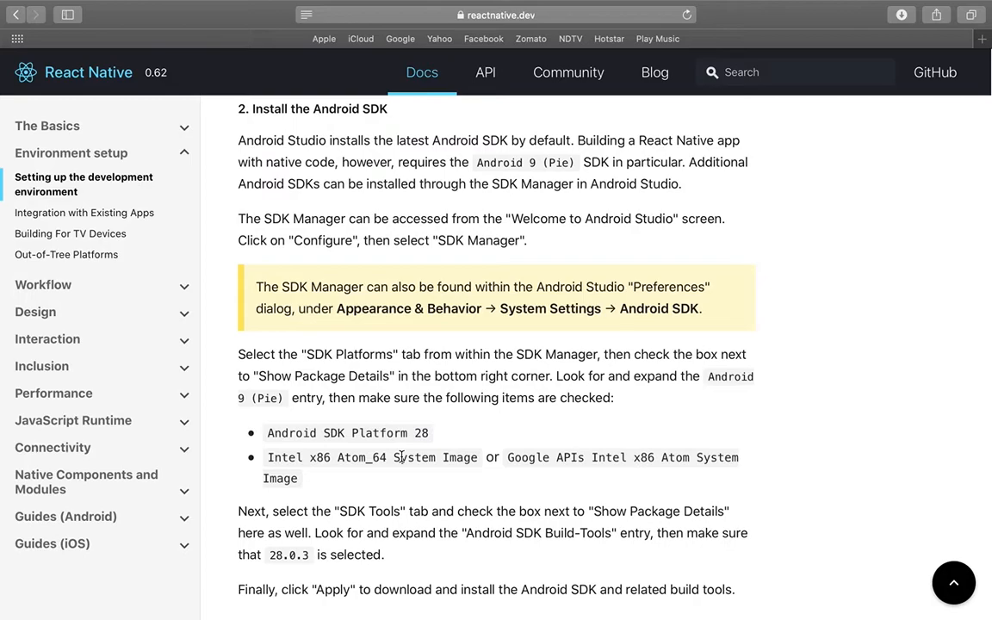
{"action": "scroll", "coordinate": [400, 457], "scroll_direction": "down", "scroll_amount": 2}
{"action": "scroll", "coordinate": [400, 457], "scroll_direction": "down", "scroll_amount": 3}
{"action": "scroll", "coordinate": [401, 458], "scroll_direction": "down", "scroll_amount": 1}
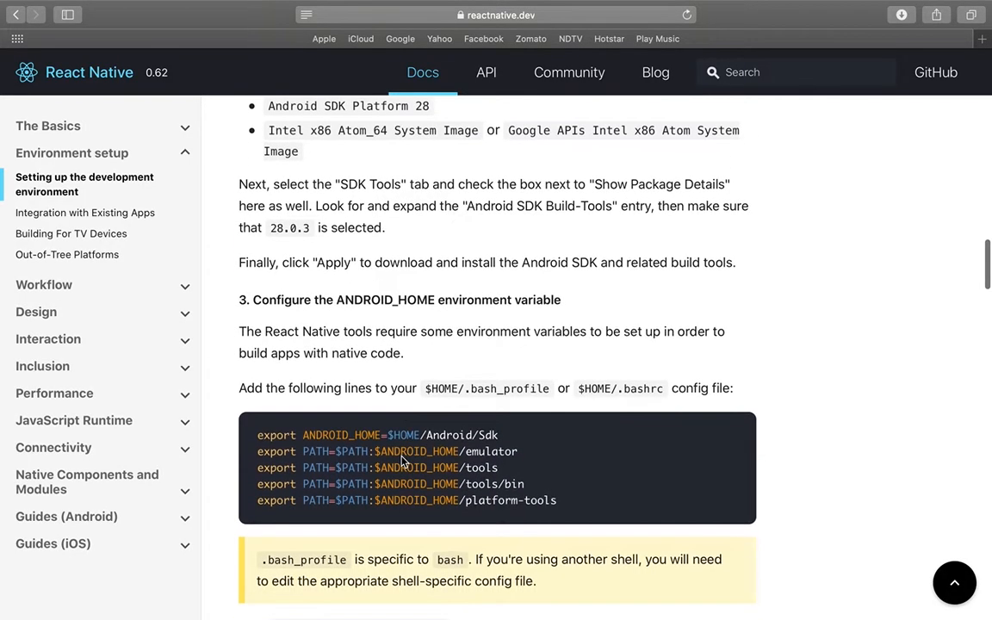
{"action": "scroll", "coordinate": [401, 458], "scroll_direction": "down", "scroll_amount": 1}
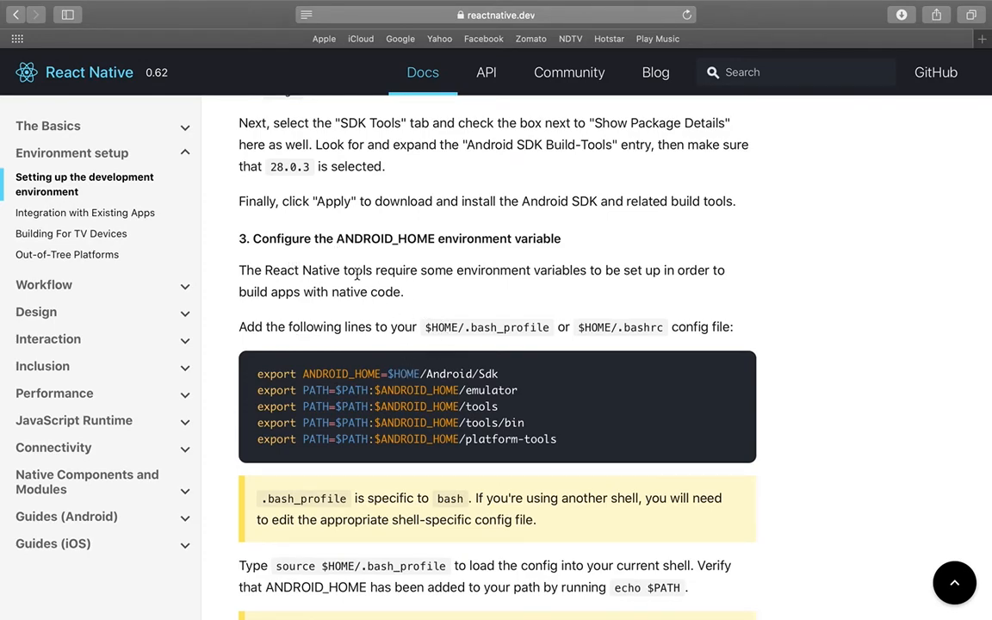
{"action": "double_click", "coordinate": [401, 239]}
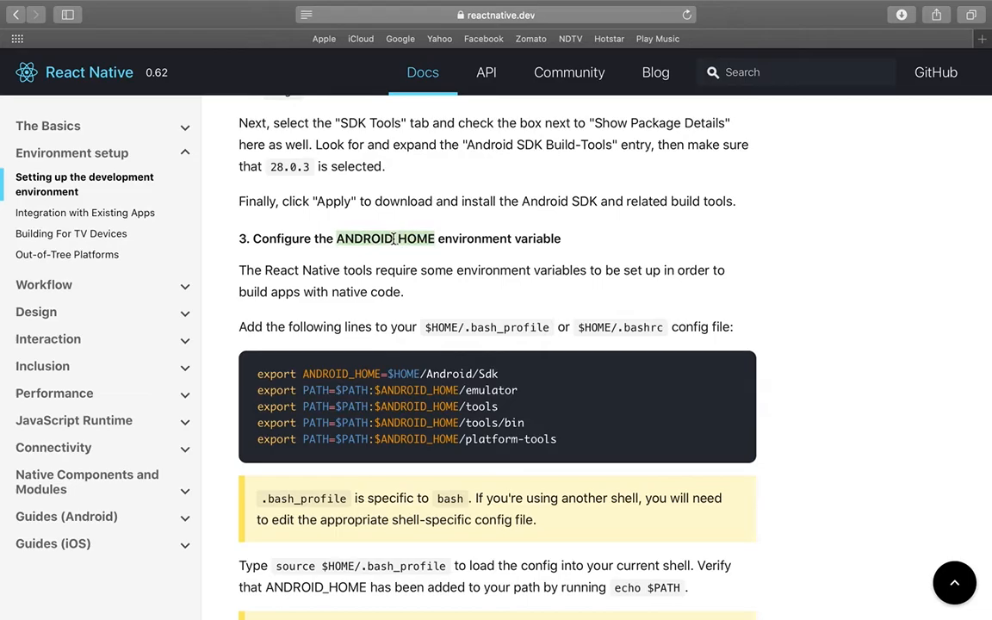
{"action": "left_click", "coordinate": [479, 244]}
{"action": "double_click", "coordinate": [479, 244]}
{"action": "scroll", "coordinate": [479, 285], "scroll_direction": "down", "scroll_amount": 5}
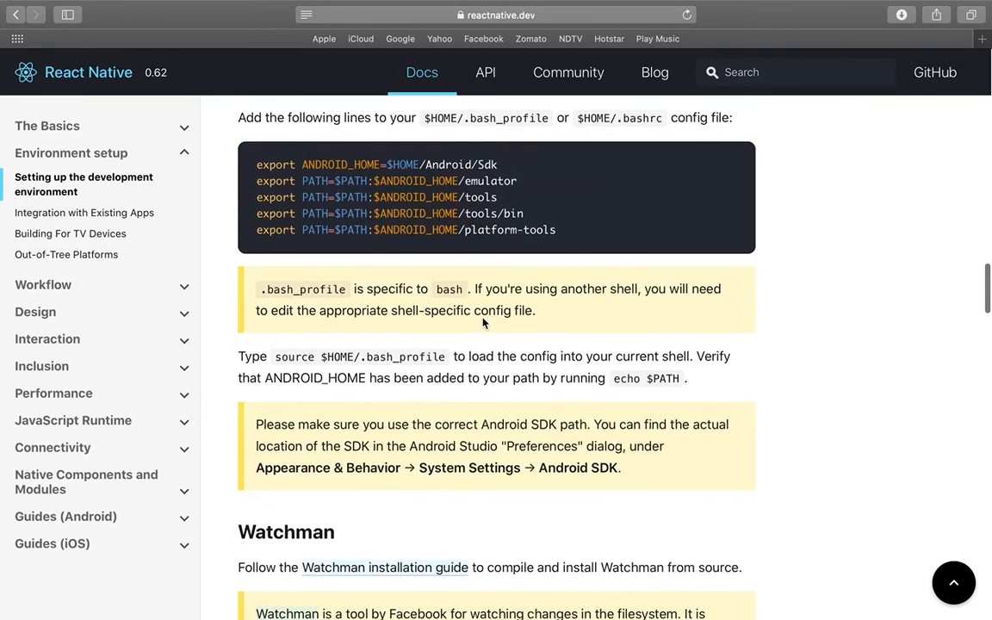
{"action": "scroll", "coordinate": [465, 344], "scroll_direction": "down", "scroll_amount": 5}
{"action": "scroll", "coordinate": [465, 422], "scroll_direction": "down", "scroll_amount": 3}
{"action": "scroll", "coordinate": [465, 422], "scroll_direction": "down", "scroll_amount": 2}
{"action": "scroll", "coordinate": [465, 422], "scroll_direction": "up", "scroll_amount": 8}
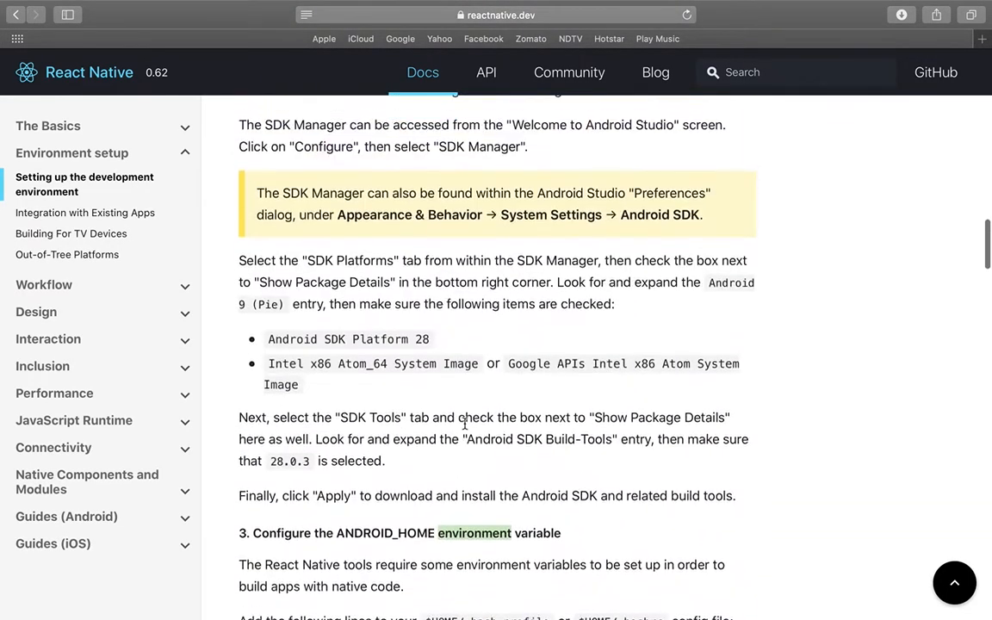
{"action": "scroll", "coordinate": [465, 422], "scroll_direction": "up", "scroll_amount": 5}
{"action": "scroll", "coordinate": [465, 426], "scroll_direction": "up", "scroll_amount": 5}
{"action": "scroll", "coordinate": [465, 428], "scroll_direction": "up", "scroll_amount": 2}
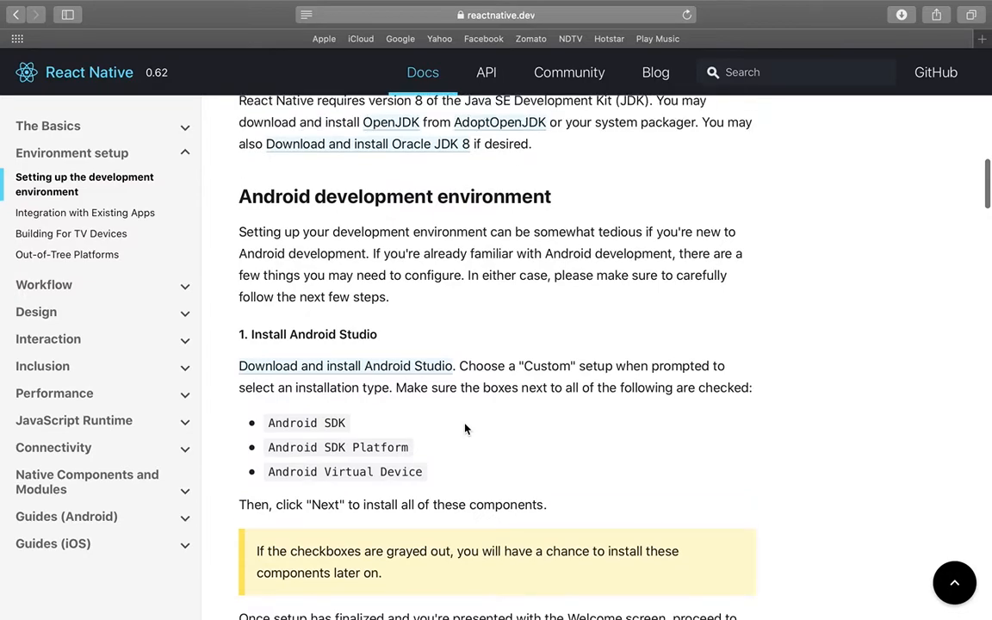
{"action": "left_click_drag", "start_coordinate": [267, 421], "coordinate": [317, 422]}
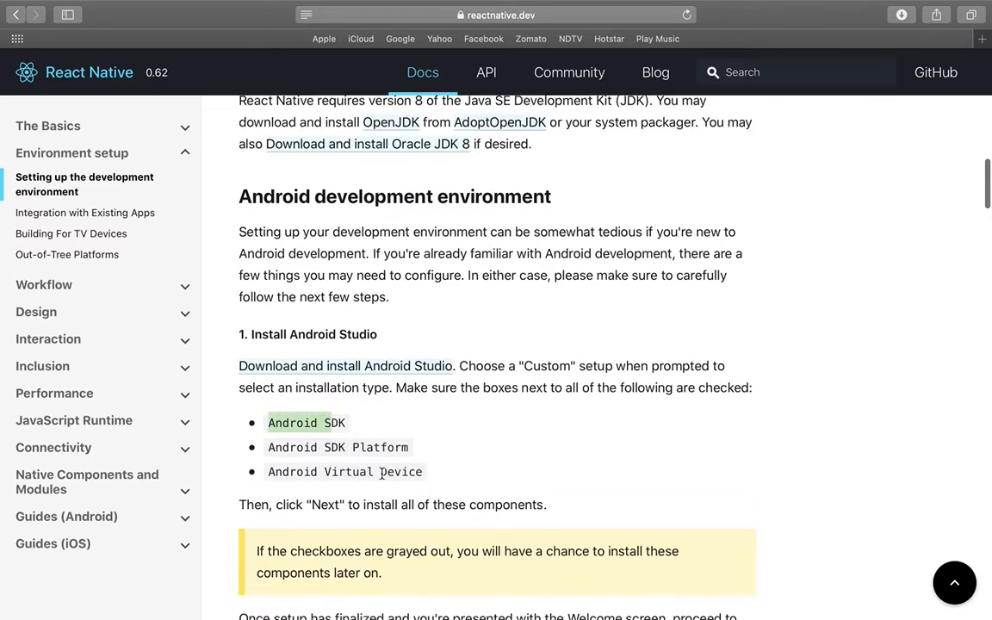
{"action": "scroll", "coordinate": [396, 418], "scroll_direction": "up", "scroll_amount": 2}
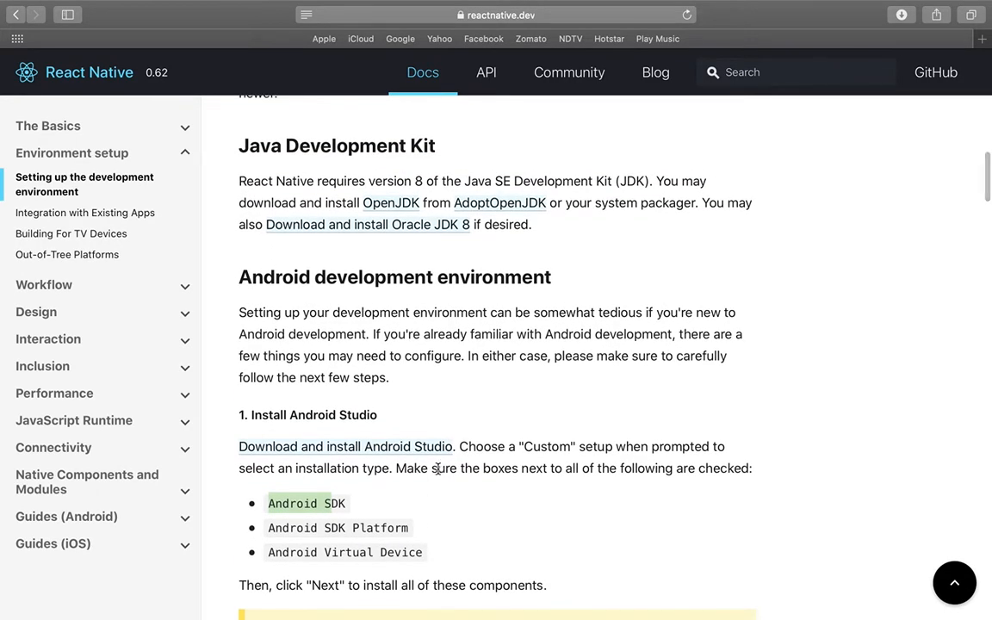
{"action": "scroll", "coordinate": [413, 516], "scroll_direction": "up", "scroll_amount": 3}
{"action": "scroll", "coordinate": [400, 544], "scroll_direction": "up", "scroll_amount": 3}
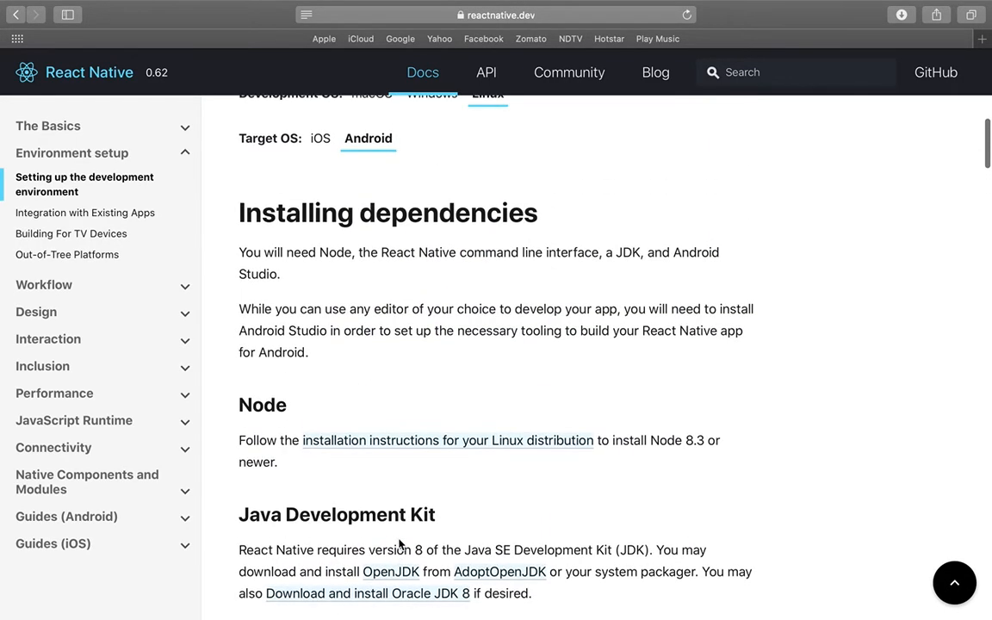
{"action": "scroll", "coordinate": [400, 543], "scroll_direction": "up", "scroll_amount": 2}
{"action": "scroll", "coordinate": [399, 543], "scroll_direction": "down", "scroll_amount": 2}
{"action": "scroll", "coordinate": [399, 543], "scroll_direction": "down", "scroll_amount": 1}
{"action": "scroll", "coordinate": [400, 545], "scroll_direction": "down", "scroll_amount": 3}
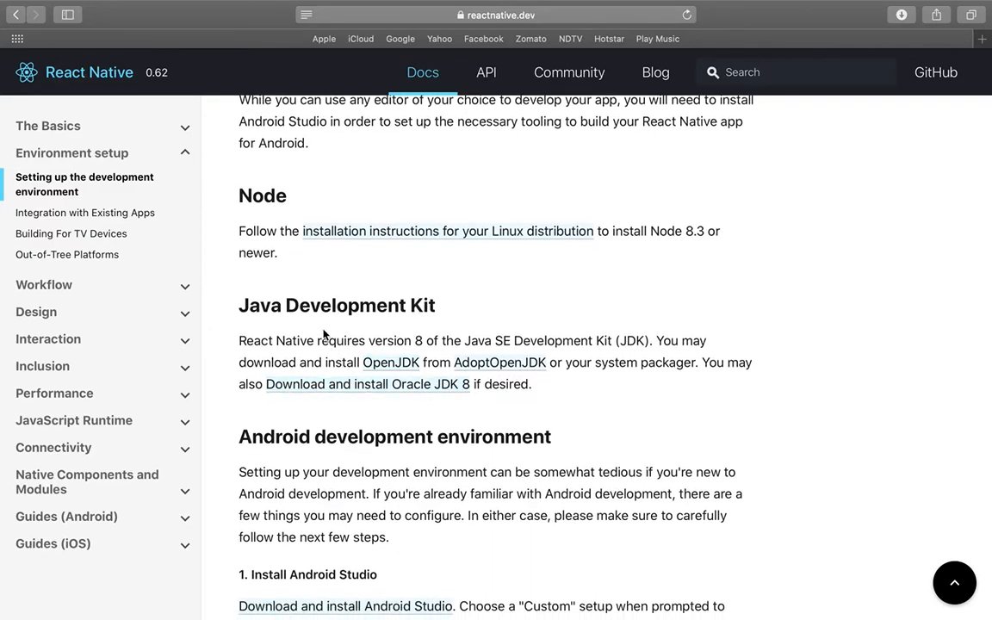
{"action": "scroll", "coordinate": [422, 396], "scroll_direction": "down", "scroll_amount": 3}
{"action": "scroll", "coordinate": [422, 397], "scroll_direction": "down", "scroll_amount": 5}
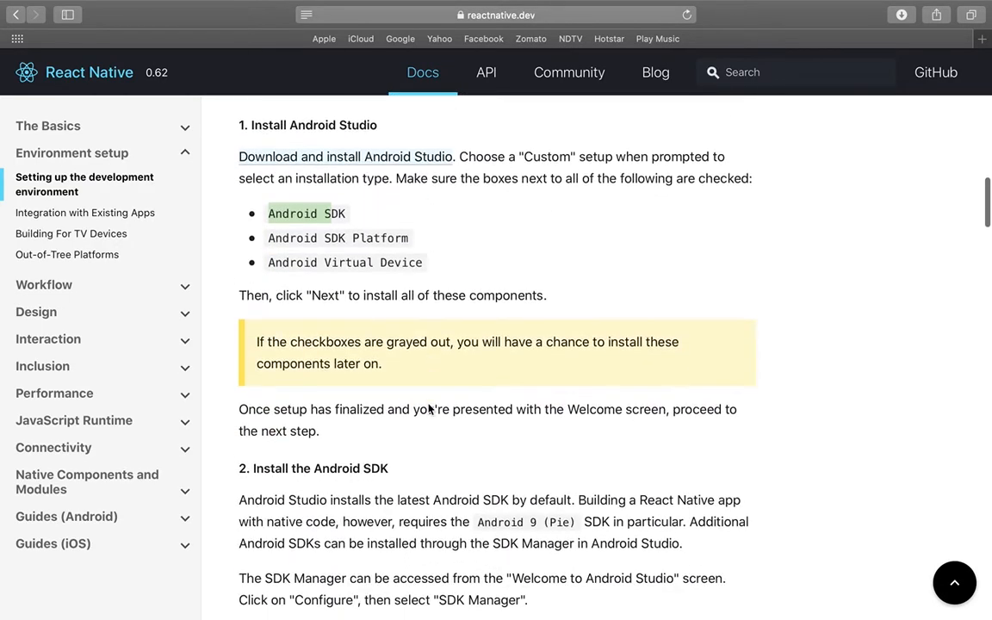
{"action": "scroll", "coordinate": [422, 396], "scroll_direction": "down", "scroll_amount": 8}
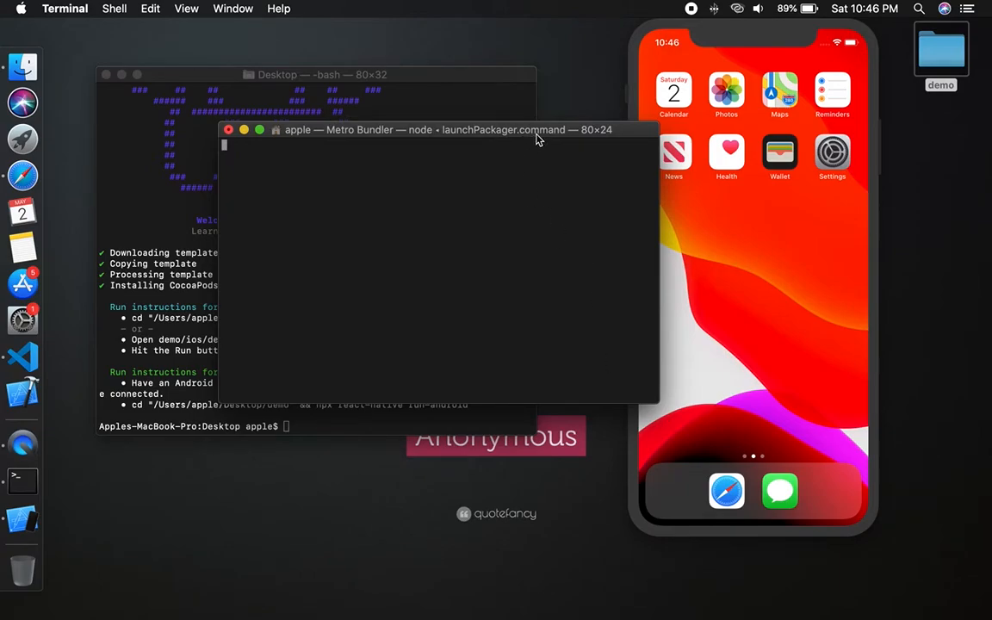
Step: Move the Metro Bundler window up-left and launch the demo app from the simulator's second home-screen page
{"action": "left_click_drag", "start_coordinate": [539, 138], "coordinate": [419, 73]}
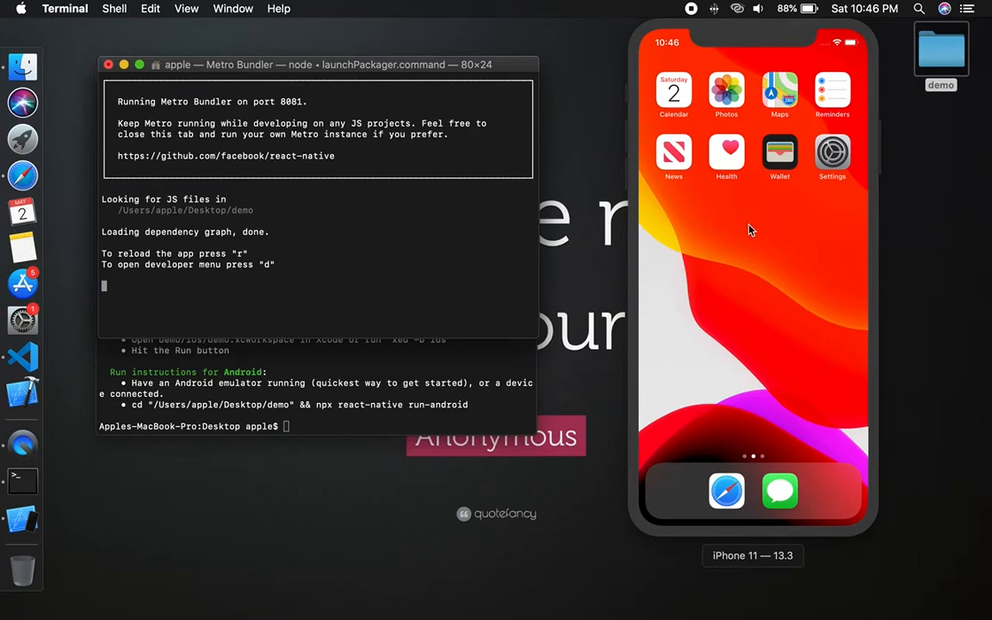
{"action": "left_click_drag", "start_coordinate": [749, 230], "coordinate": [654, 231]}
{"action": "left_click", "coordinate": [690, 276]}
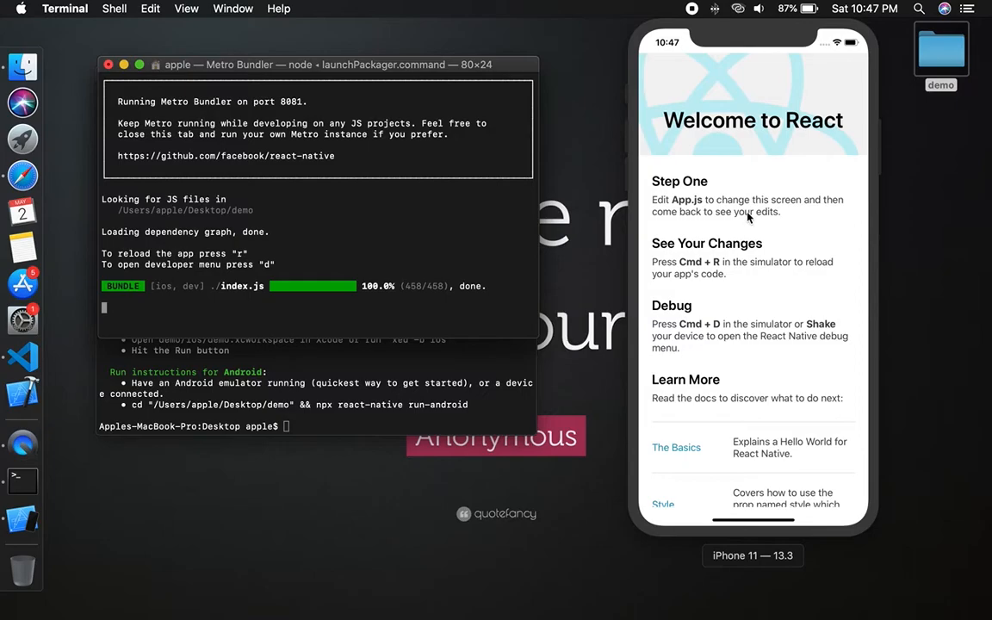
Step: Review the demo app's welcome screen in the Simulator and return to the code editor
{"action": "left_click", "coordinate": [747, 217]}
{"action": "scroll", "coordinate": [747, 217], "scroll_direction": "down", "scroll_amount": 5}
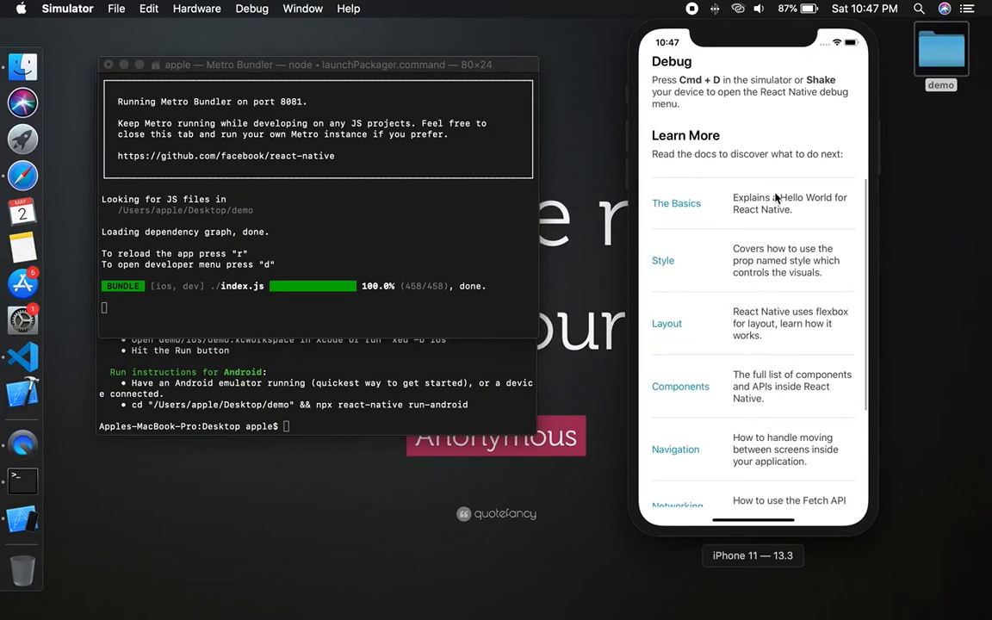
{"action": "scroll", "coordinate": [776, 197], "scroll_direction": "up", "scroll_amount": 5}
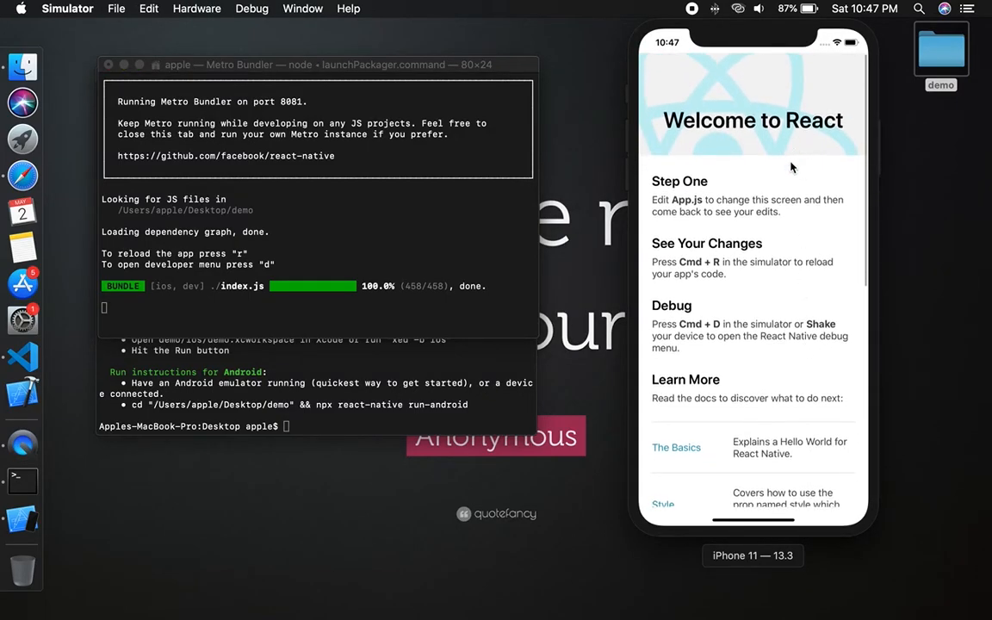
{"action": "scroll", "coordinate": [791, 190], "scroll_direction": "down", "scroll_amount": 8}
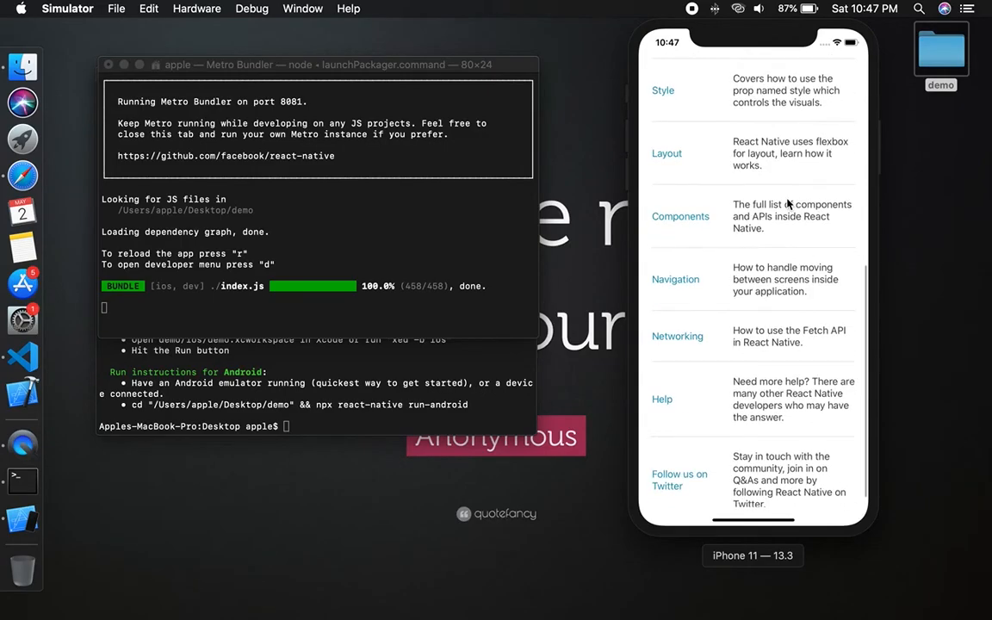
{"action": "scroll", "coordinate": [783, 224], "scroll_direction": "up", "scroll_amount": 4}
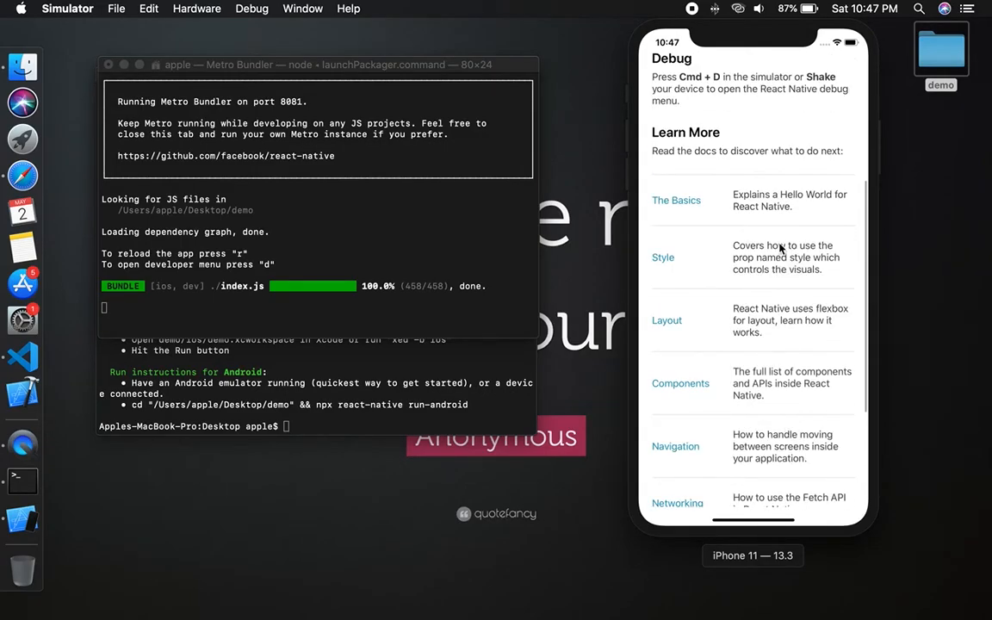
{"action": "scroll", "coordinate": [782, 248], "scroll_direction": "up", "scroll_amount": 5}
{"action": "key", "text": "super+Tab"}
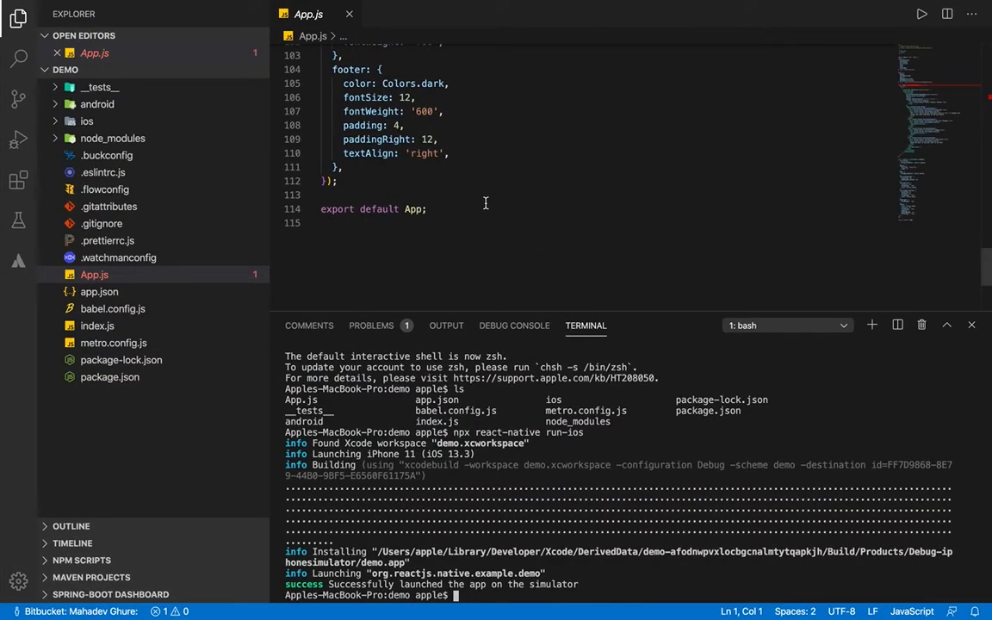
{"action": "scroll", "coordinate": [486, 203], "scroll_direction": "up", "scroll_amount": 6}
{"action": "scroll", "coordinate": [485, 203], "scroll_direction": "up", "scroll_amount": 4}
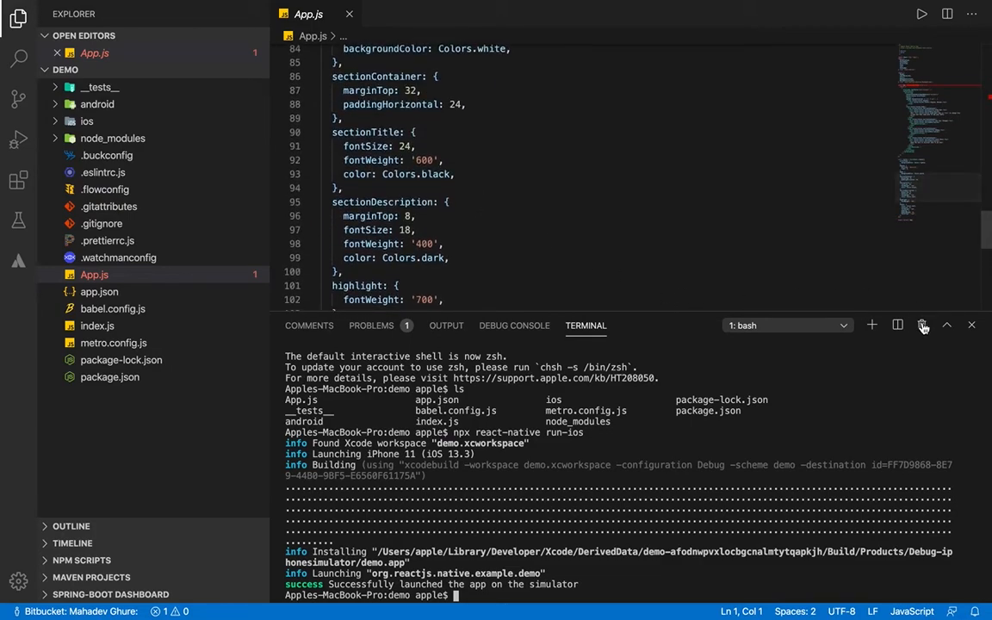
Step: Remove SafeAreaView, StyleSheet, ScrollView and StatusBar from the react-native import, keeping View and Text
{"action": "left_click_drag", "start_coordinate": [844, 314], "coordinate": [850, 456]}
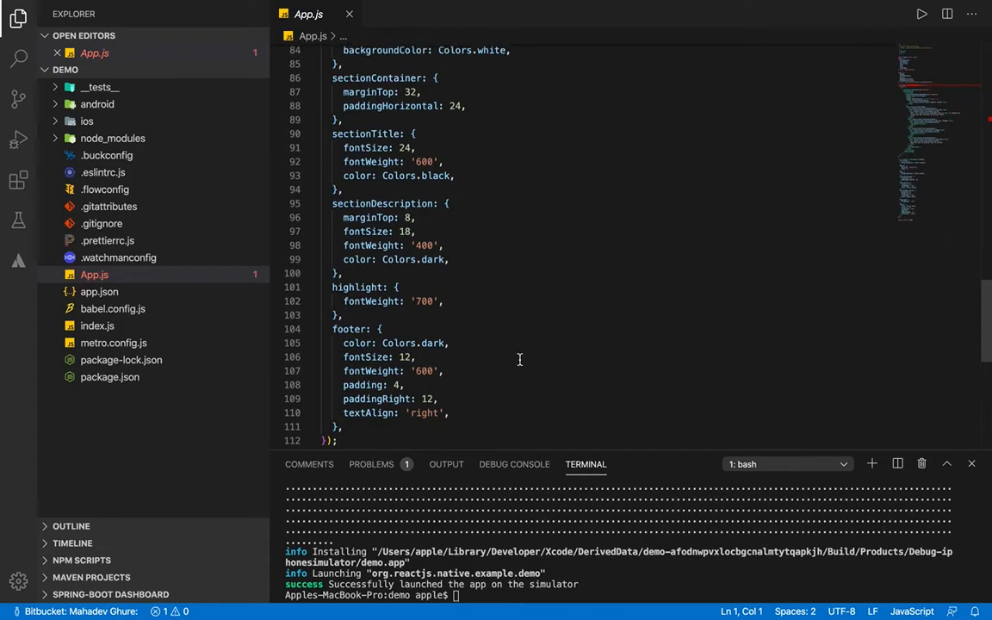
{"action": "scroll", "coordinate": [519, 359], "scroll_direction": "up", "scroll_amount": 20}
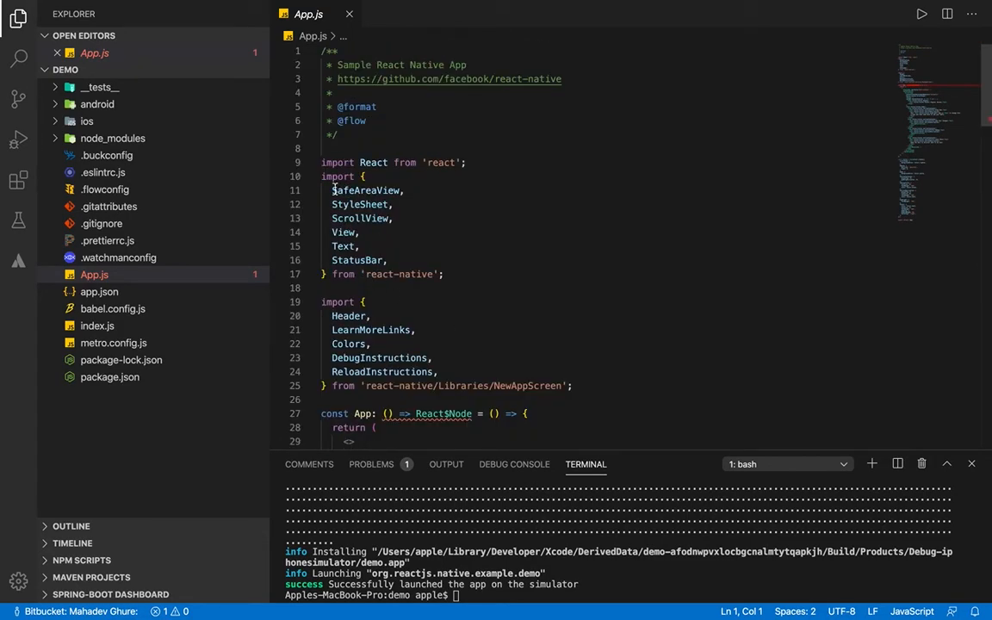
{"action": "left_click_drag", "start_coordinate": [331, 190], "coordinate": [400, 217]}
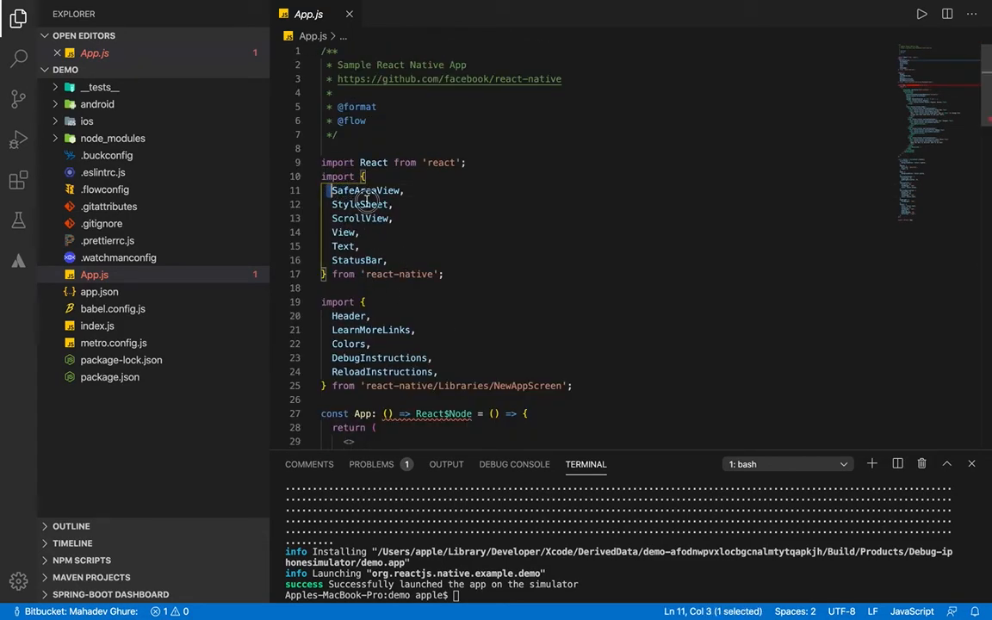
{"action": "key", "text": "BackSpace"}
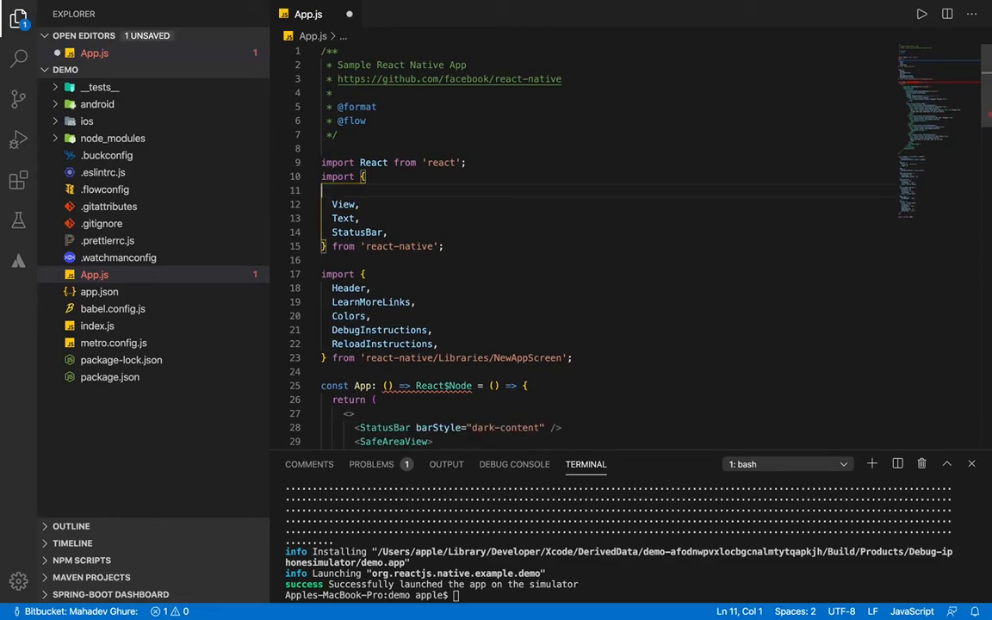
{"action": "key", "text": "BackSpace"}
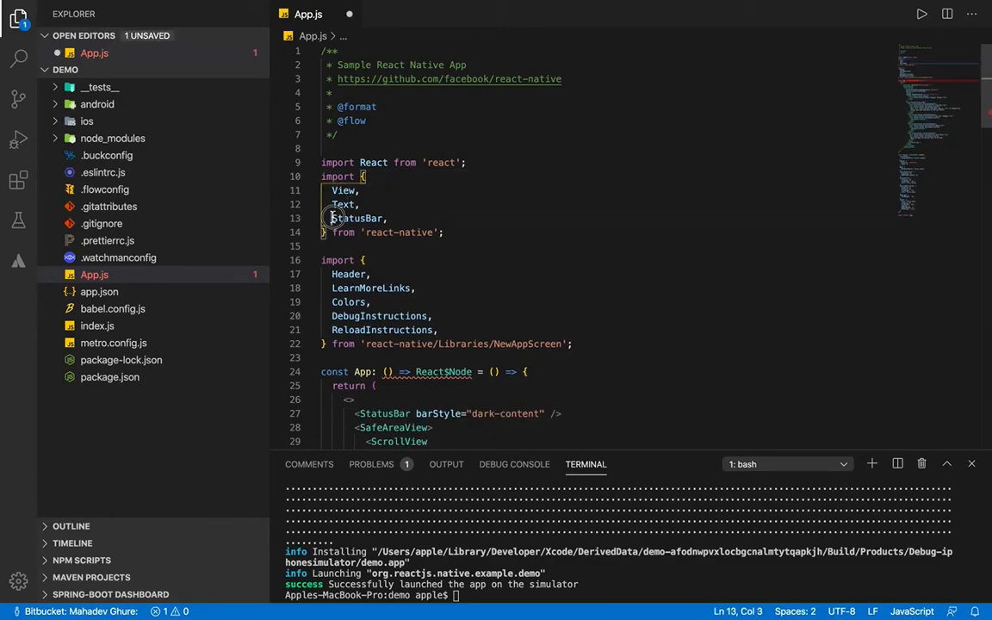
{"action": "double_click", "coordinate": [356, 218]}
{"action": "key", "text": "BackSpace"}
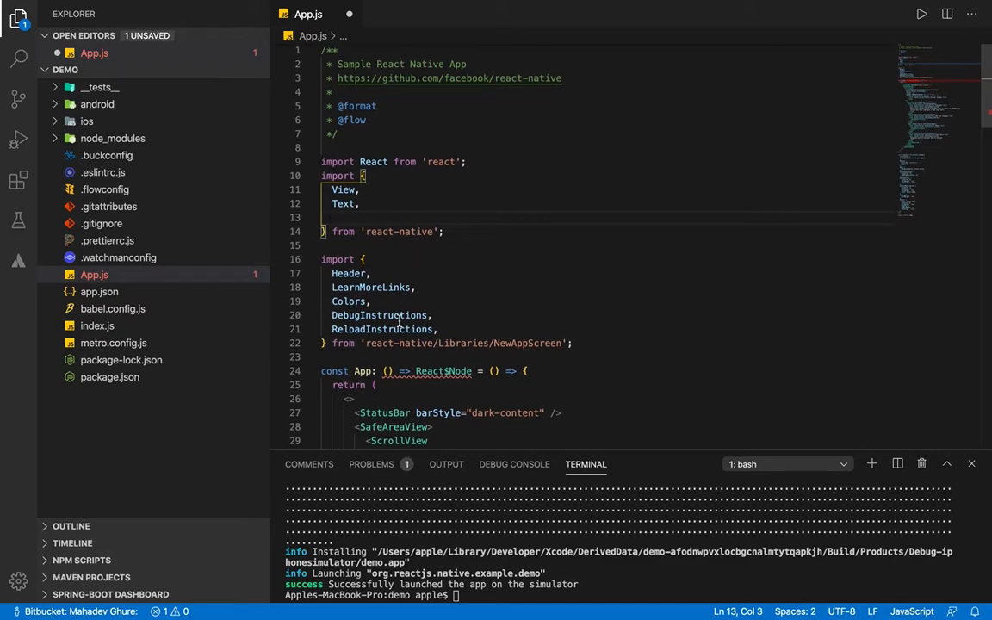
{"action": "scroll", "coordinate": [420, 231], "scroll_direction": "down", "scroll_amount": 1}
{"action": "mouse_move", "coordinate": [572, 344]}
{"action": "left_mouse_down"}
{"action": "mouse_move", "coordinate": [389, 261]}
{"action": "mouse_move", "coordinate": [330, 220]}
{"action": "left_mouse_up"}
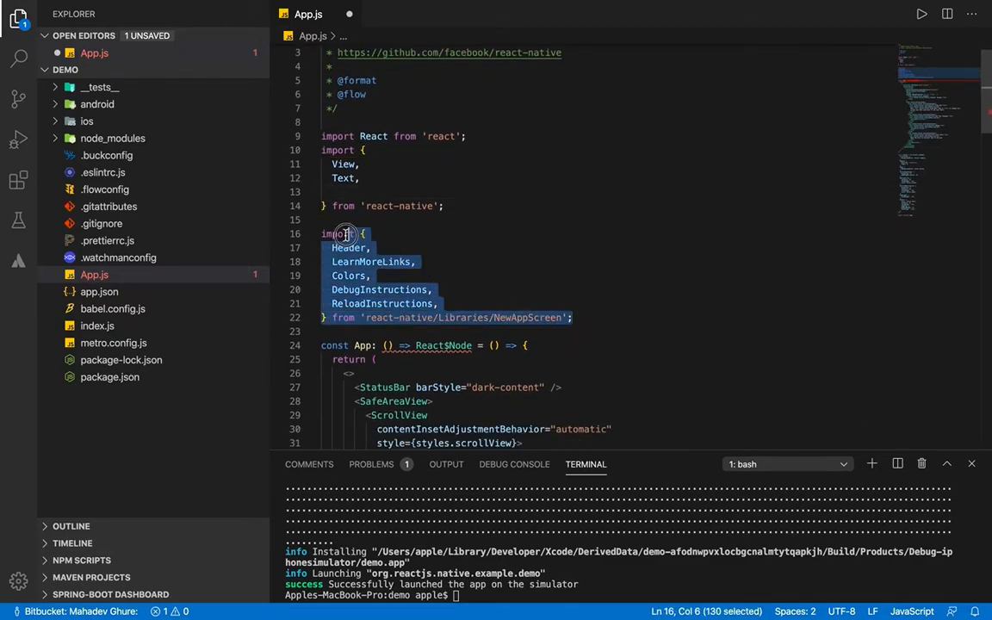
Step: Delete the NewAppScreen import block and the ': () => React$Node' annotation from the App declaration
{"action": "key", "text": "BackSpace"}
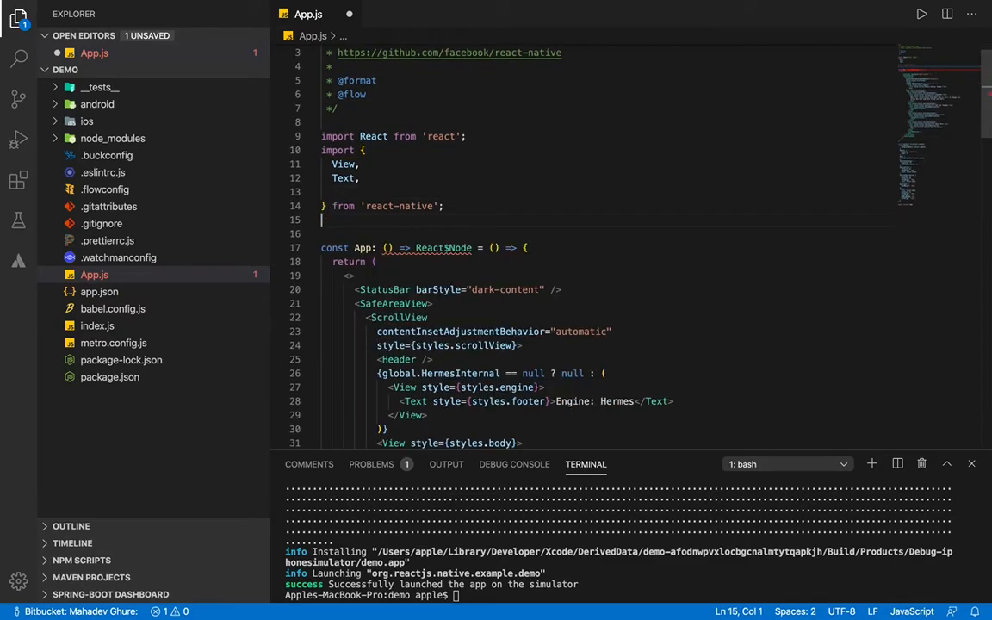
{"action": "left_click", "coordinate": [377, 248]}
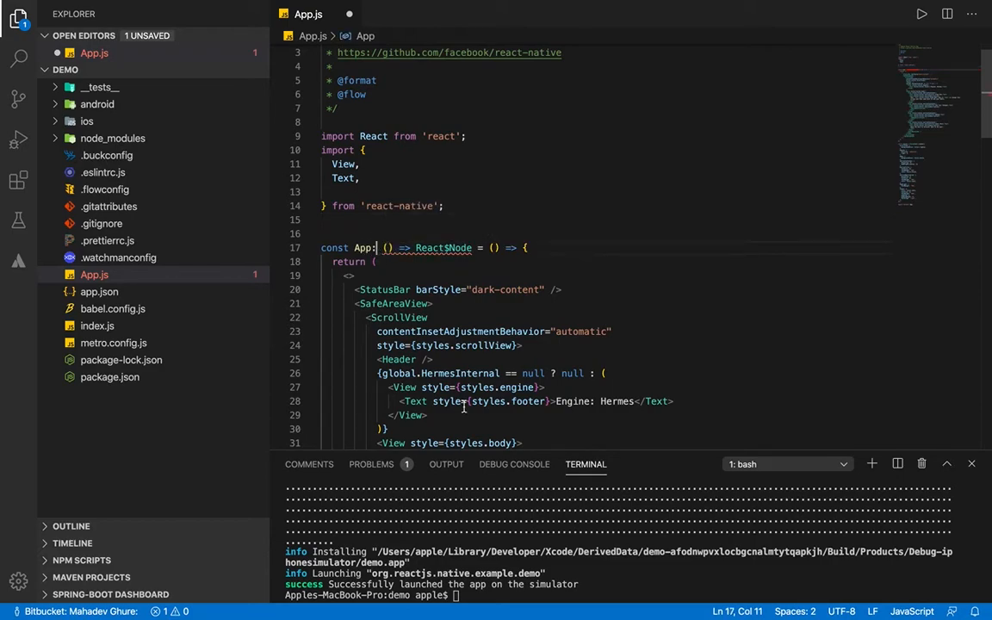
{"action": "key", "text": "BackSpace"}
{"action": "type", "text": "="}
{"action": "key", "text": "ctrl+s"}
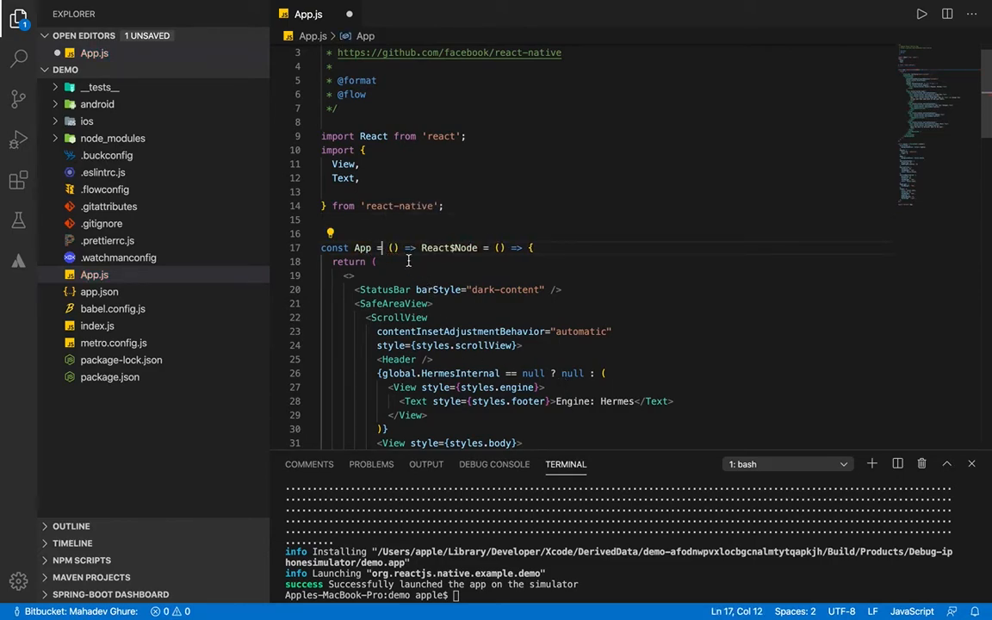
{"action": "left_click_drag", "start_coordinate": [421, 248], "coordinate": [524, 249]}
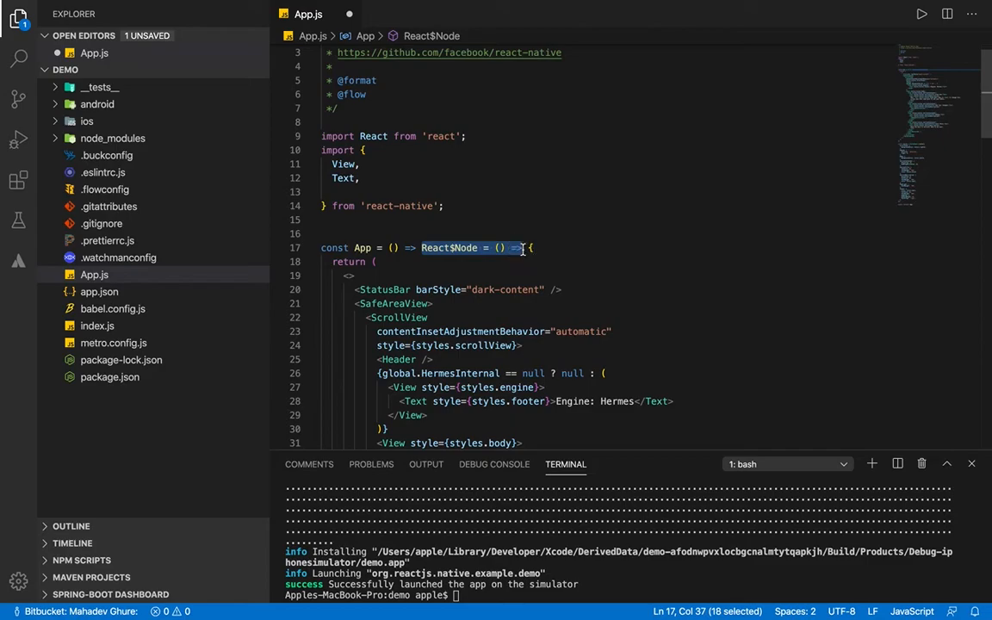
{"action": "key", "text": "BackSpace"}
Step: Delete all the default screen markup returned by App
{"action": "left_click", "coordinate": [340, 277]}
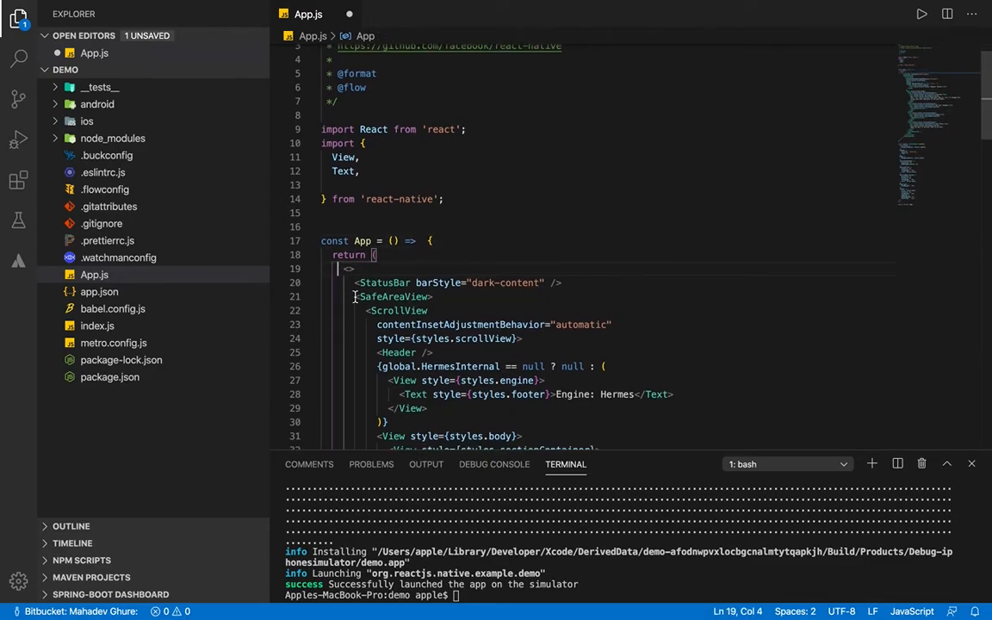
{"action": "scroll", "coordinate": [339, 278], "scroll_direction": "down", "scroll_amount": 10}
{"action": "scroll", "coordinate": [340, 277], "scroll_direction": "down", "scroll_amount": 5}
{"action": "left_click", "coordinate": [355, 274], "text": "shift"}
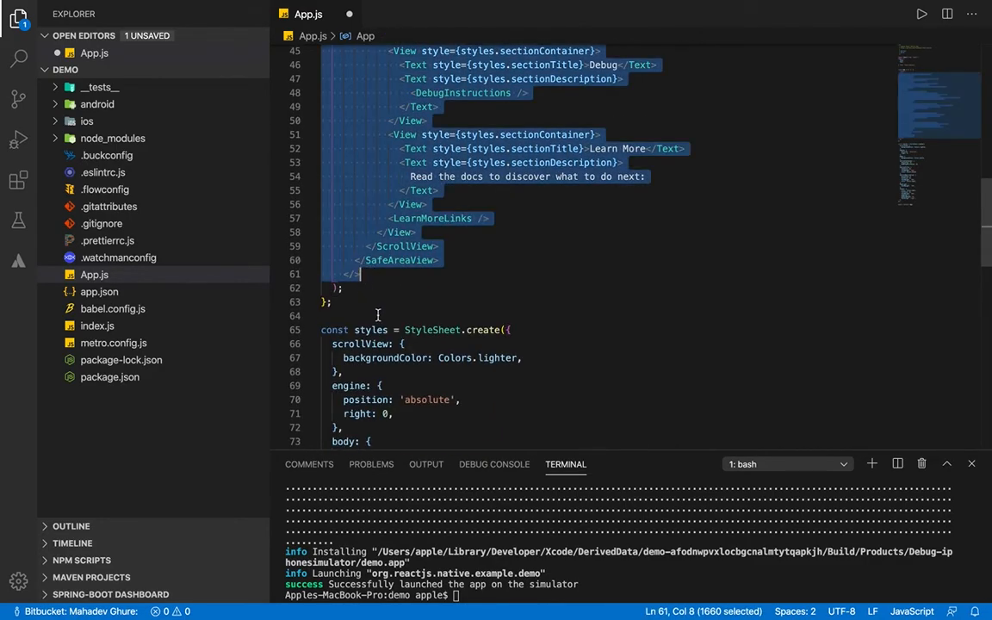
{"action": "key", "text": "BackSpace"}
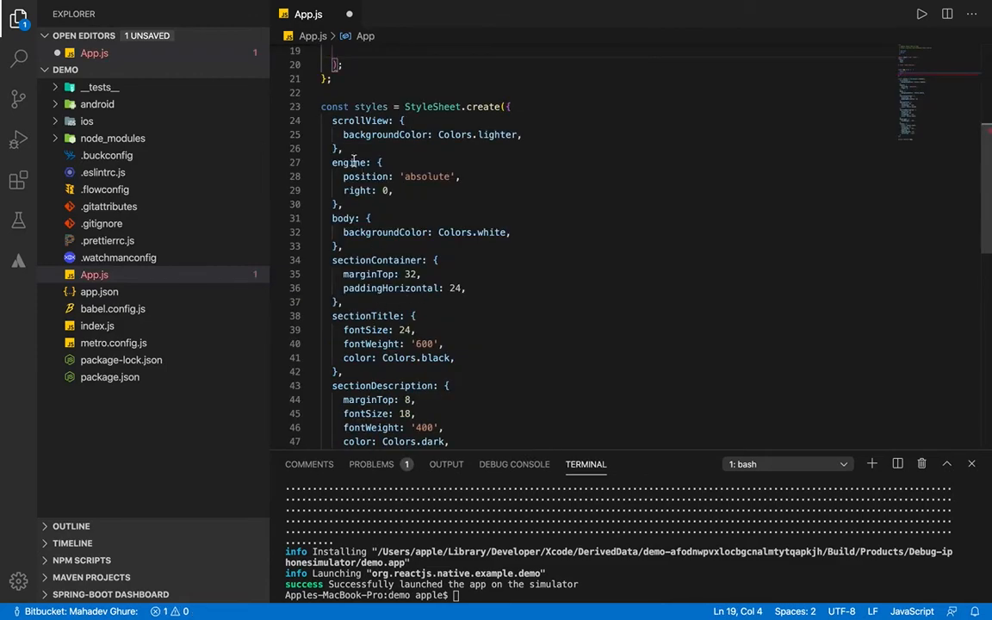
Step: Delete the entire StyleSheet.create styles block, leaving an empty App component
{"action": "left_click", "coordinate": [322, 106]}
{"action": "scroll", "coordinate": [398, 217], "scroll_direction": "down", "scroll_amount": 5}
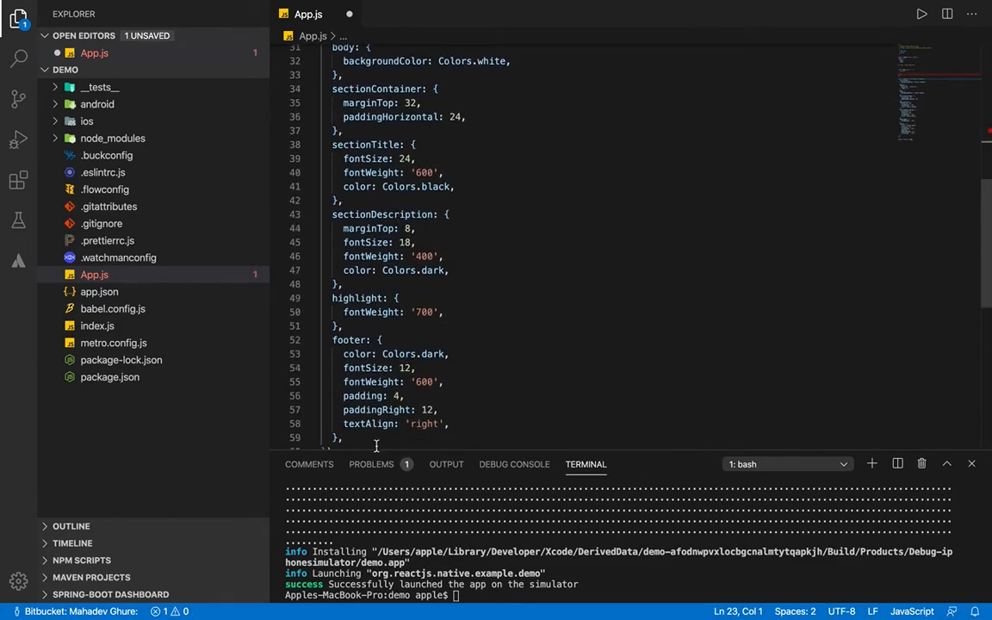
{"action": "scroll", "coordinate": [380, 404], "scroll_direction": "down", "scroll_amount": 3}
{"action": "left_click", "coordinate": [352, 408]}
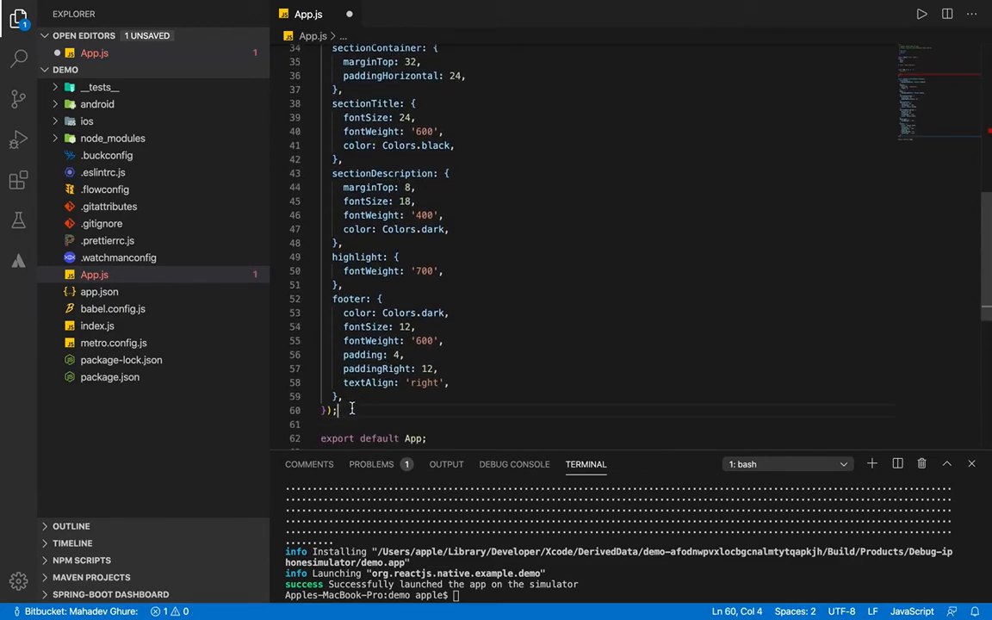
{"action": "scroll", "coordinate": [352, 345], "scroll_direction": "up", "scroll_amount": 8}
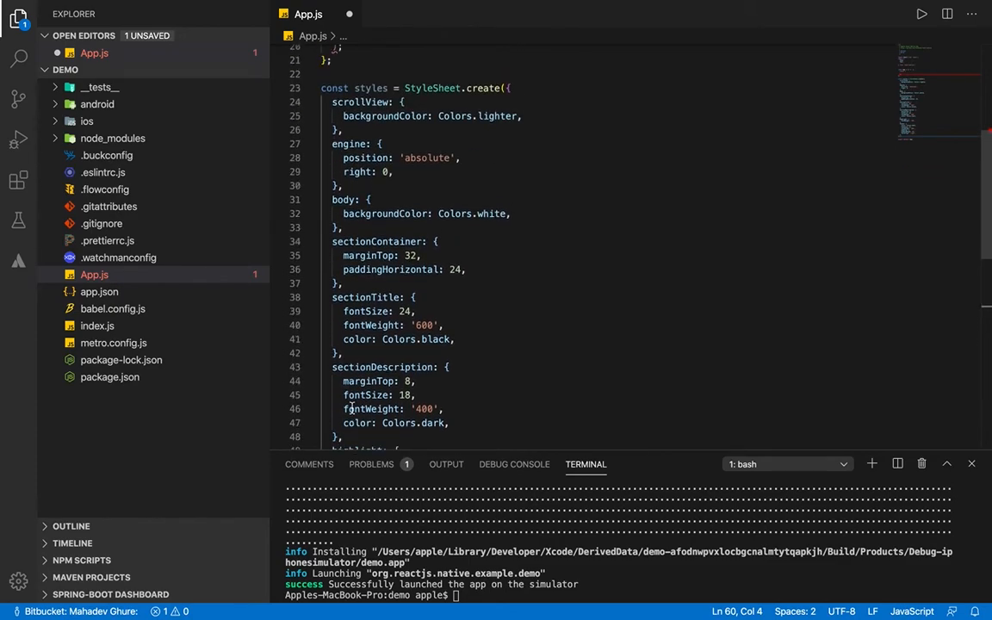
{"action": "left_click", "coordinate": [323, 155], "text": "shift"}
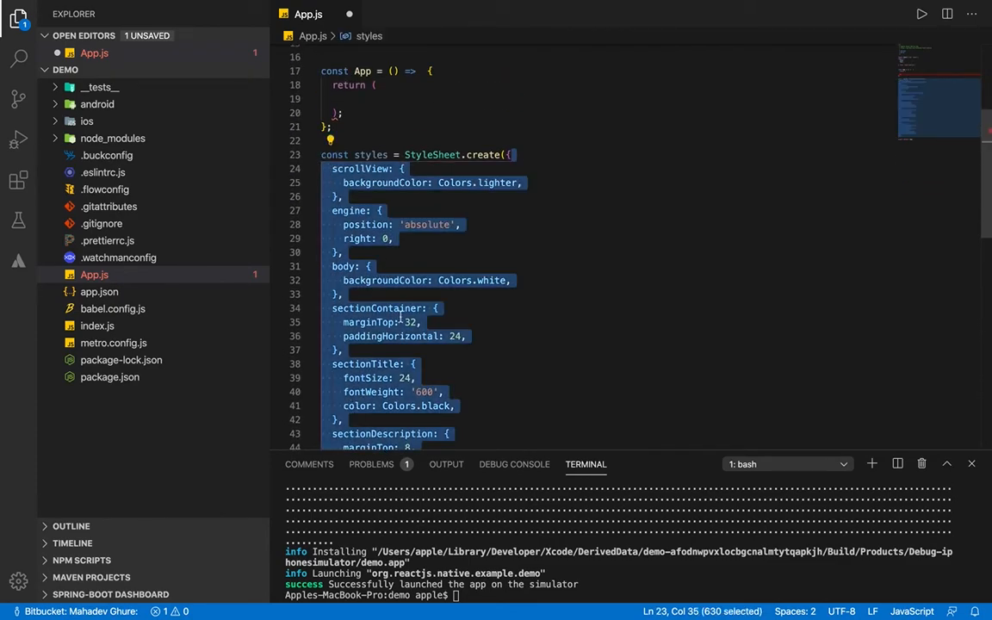
{"action": "key", "text": "BackSpace"}
{"action": "key", "text": "BackSpace"}
{"action": "key", "text": "BackSpace"}
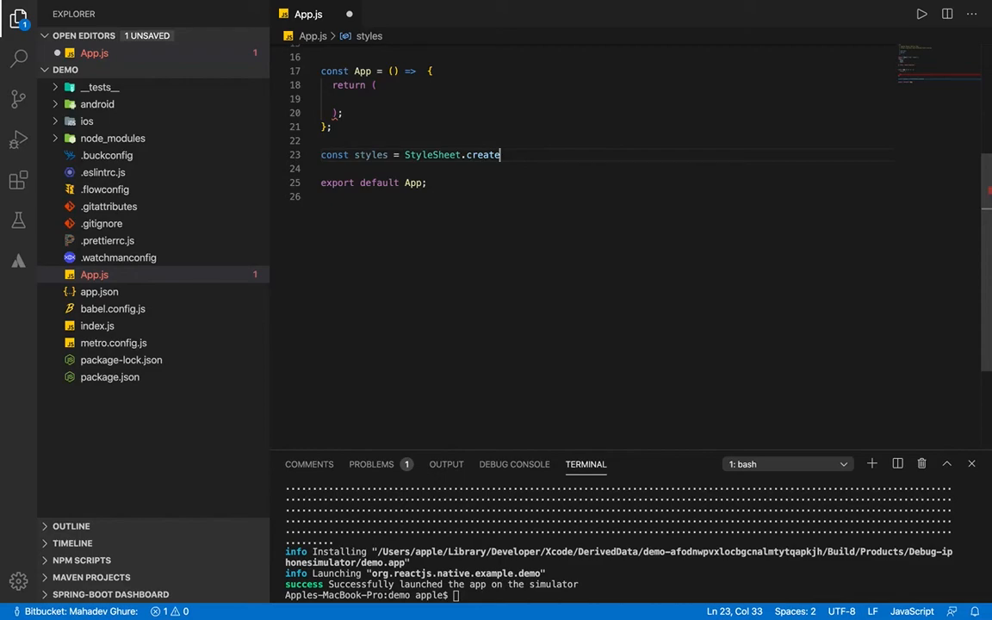
{"action": "left_click", "coordinate": [295, 155]}
{"action": "key", "text": "BackSpace"}
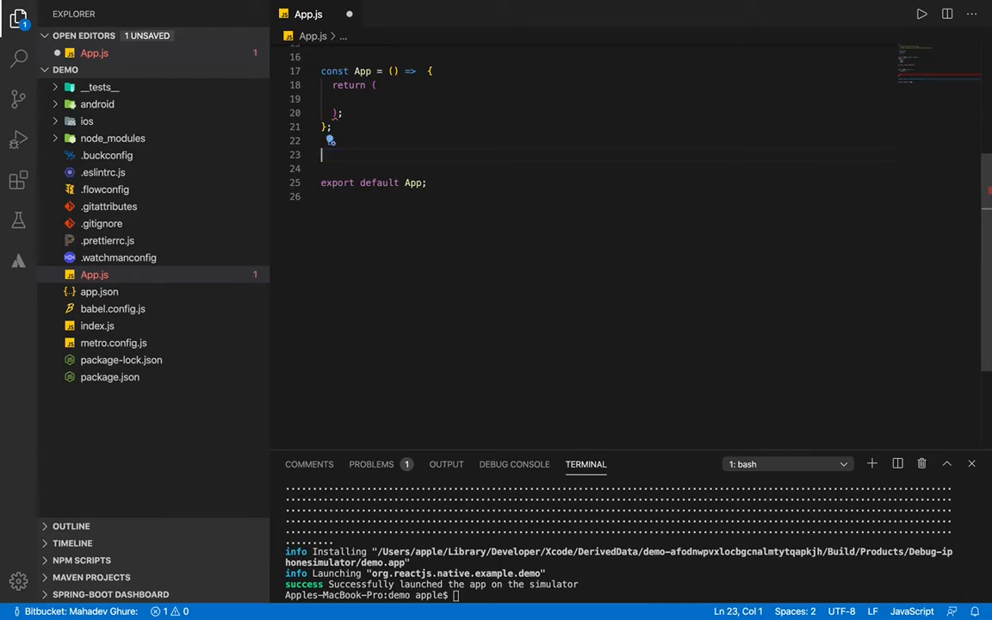
{"action": "key", "text": "BackSpace"}
{"action": "scroll", "coordinate": [381, 259], "scroll_direction": "up", "scroll_amount": 5}
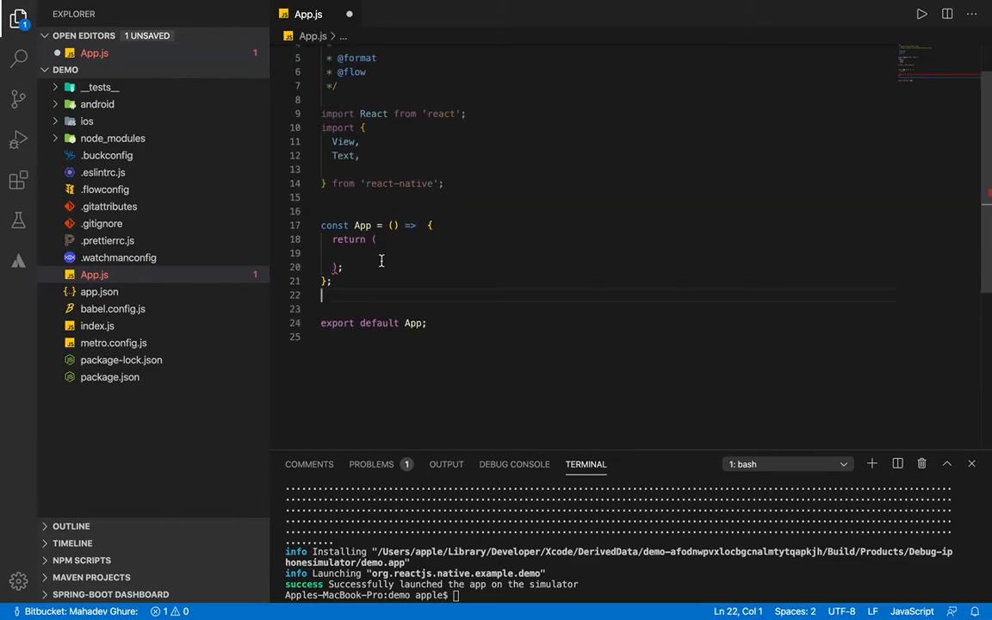
Step: Return <View><Text>Hello World</Text></View> from App and save App.js
{"action": "left_click", "coordinate": [381, 255]}
{"action": "type", "text": "<Vie"}
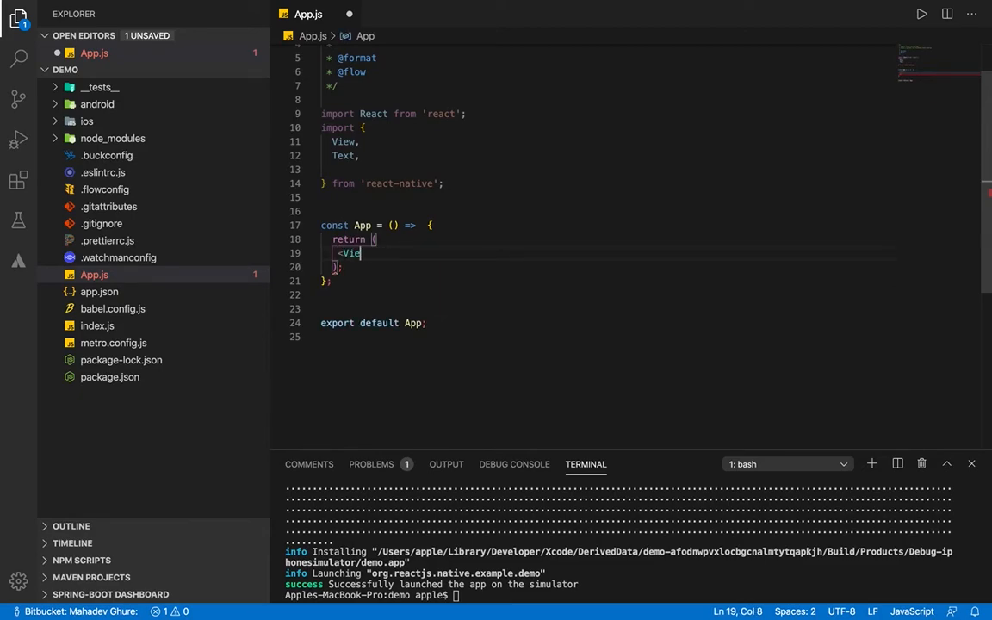
{"action": "type", "text": "w></View>"}
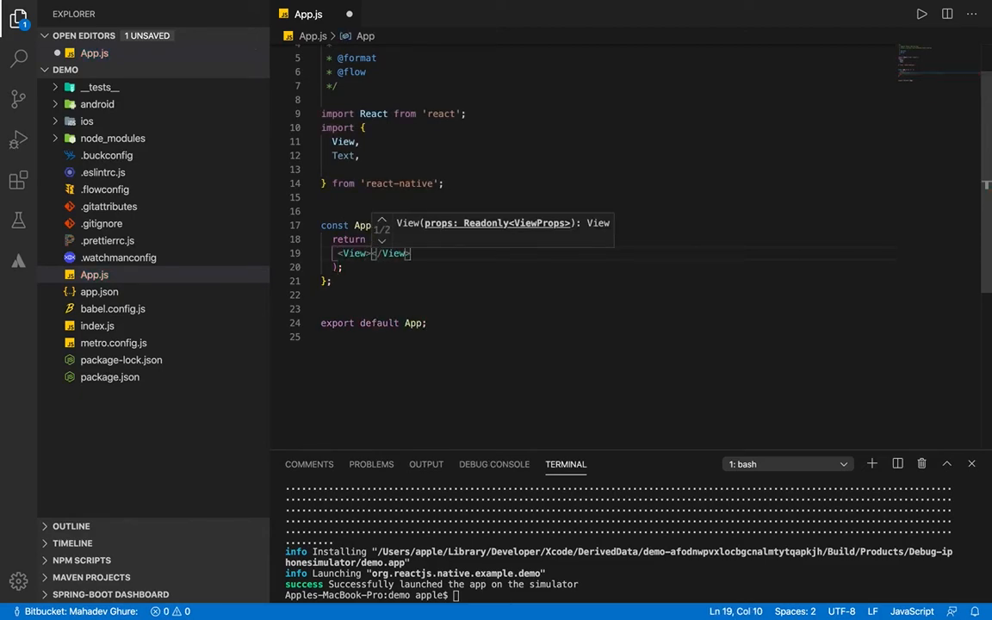
{"action": "type", "text": "<Te"}
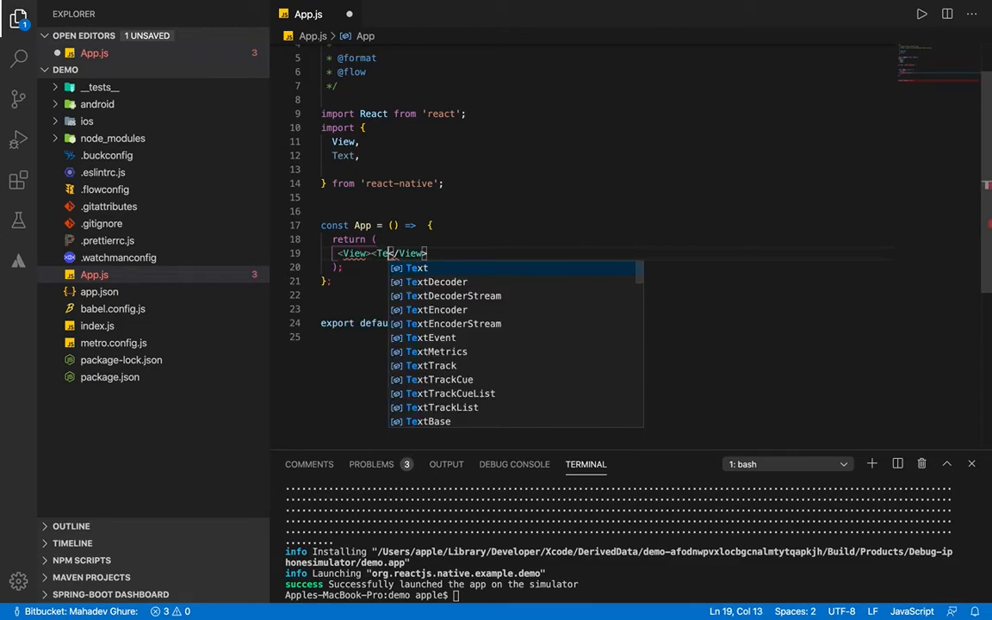
{"action": "type", "text": "xt> </Text>"}
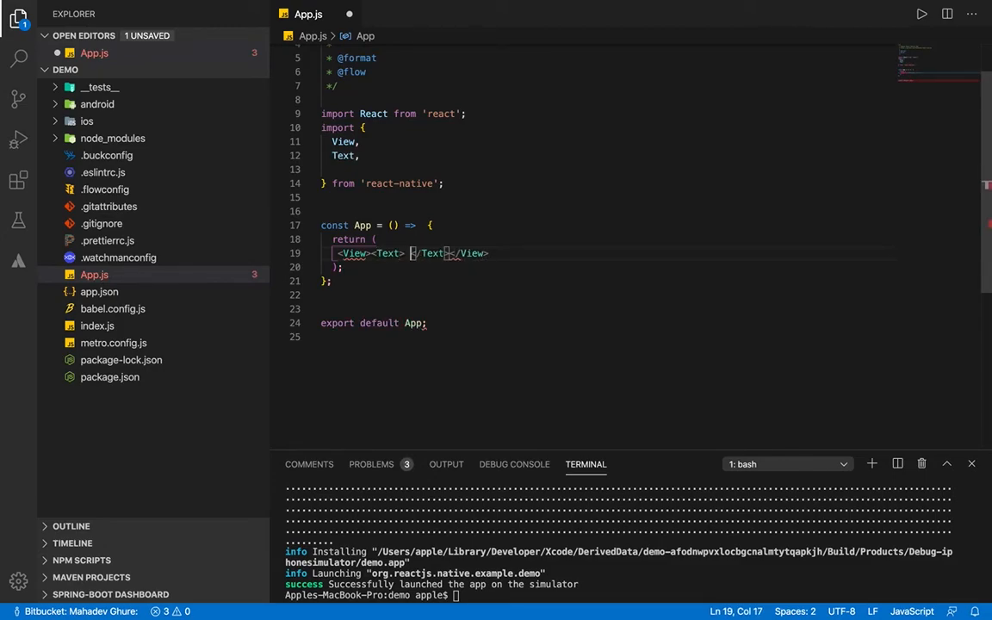
{"action": "key", "text": "BackSpace"}
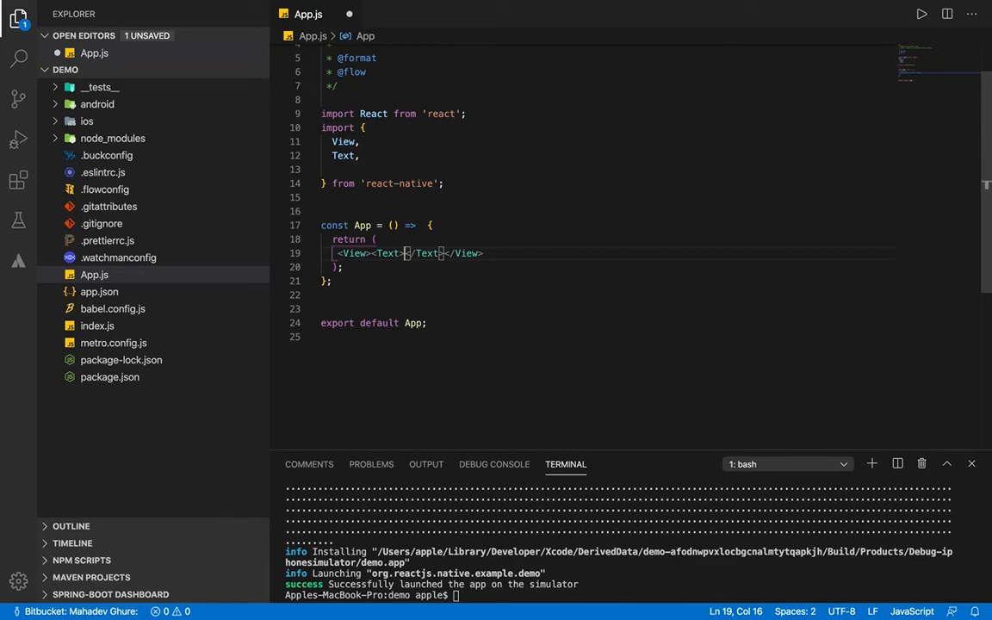
{"action": "type", "text": "Hello "}
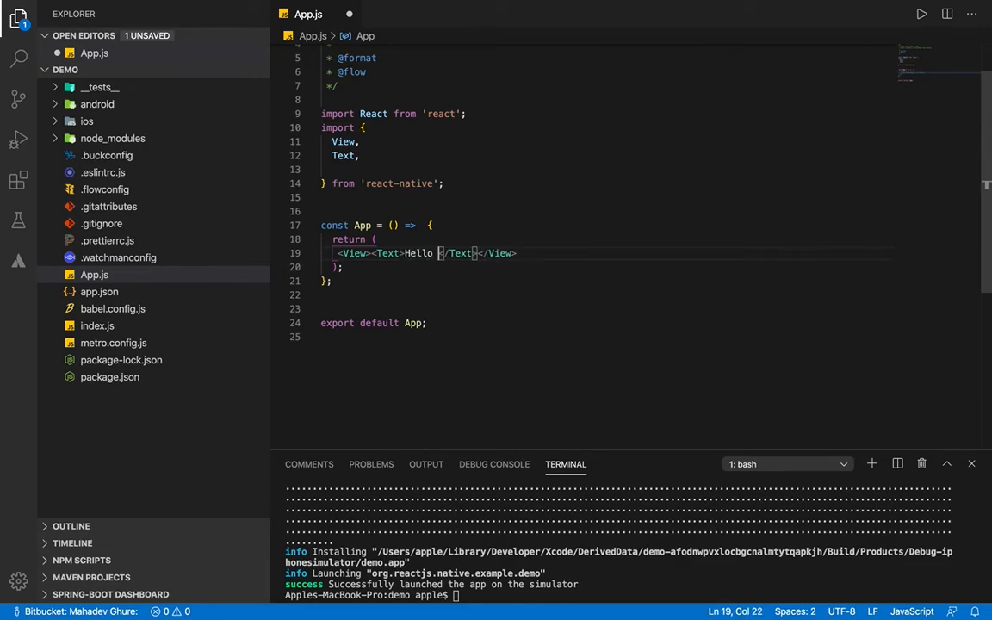
{"action": "type", "text": "World"}
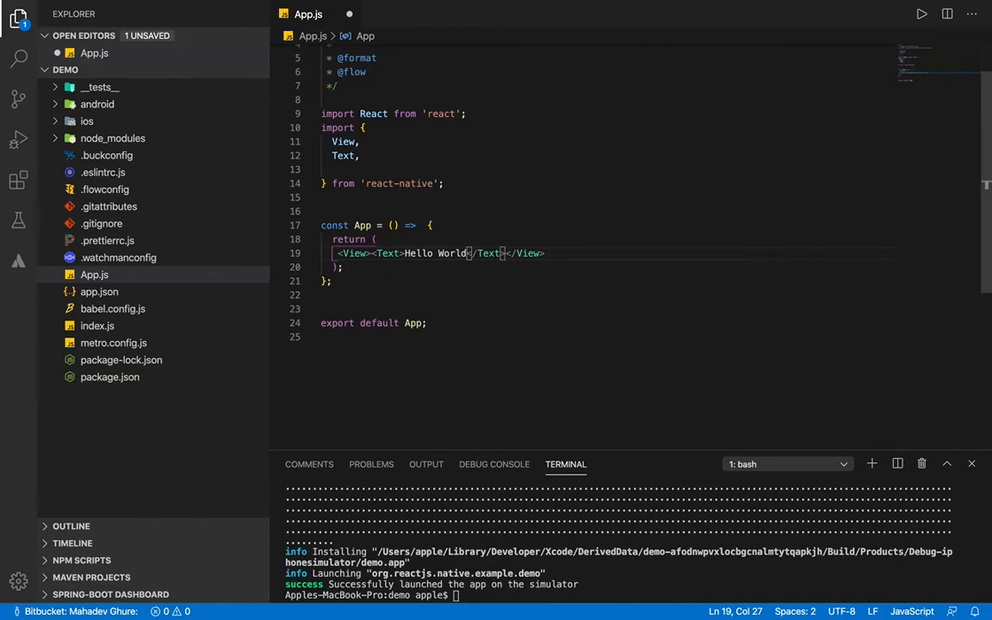
{"action": "key", "text": "ctrl+s"}
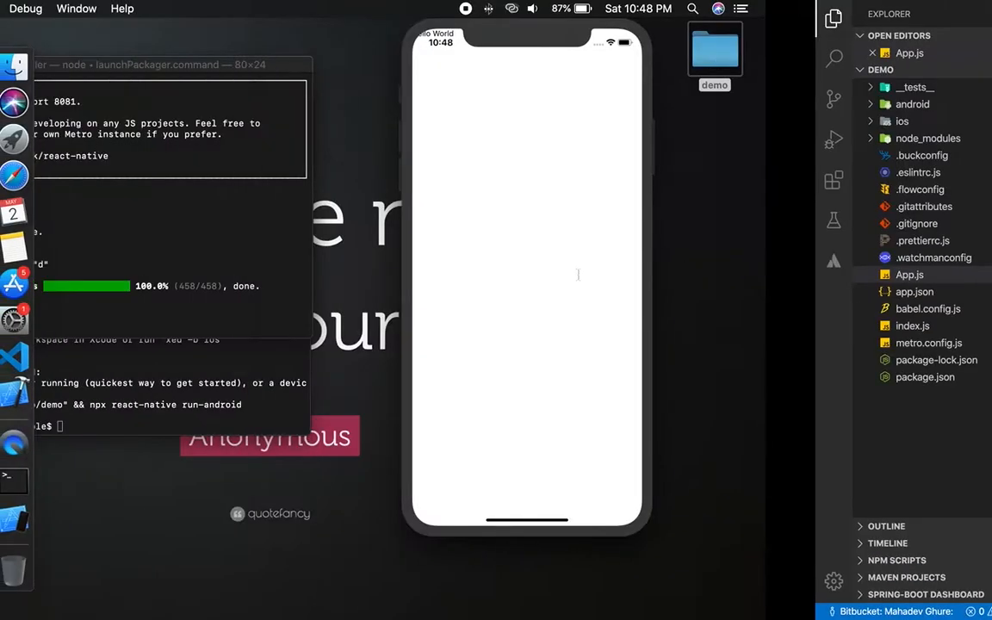
Step: Glance at the Simulator desktop and switch back to App.js in the editor
{"action": "key", "text": "ctrl+Left"}
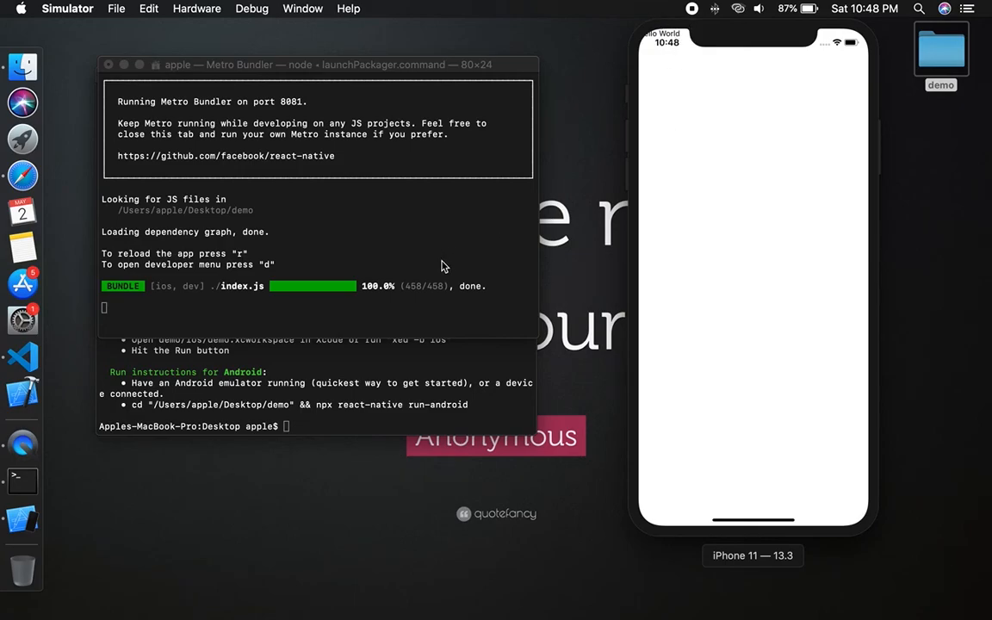
{"action": "key", "text": "ctrl+Right"}
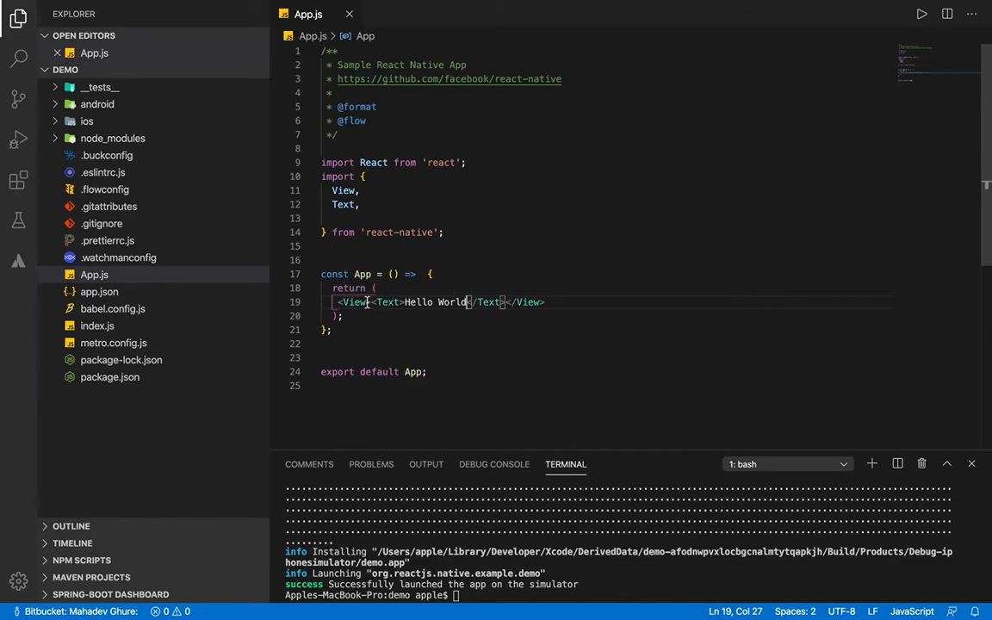
Step: Give the View style={{alignItems:'center'}}, save App.js and check the Simulator
{"action": "left_click", "coordinate": [366, 302]}
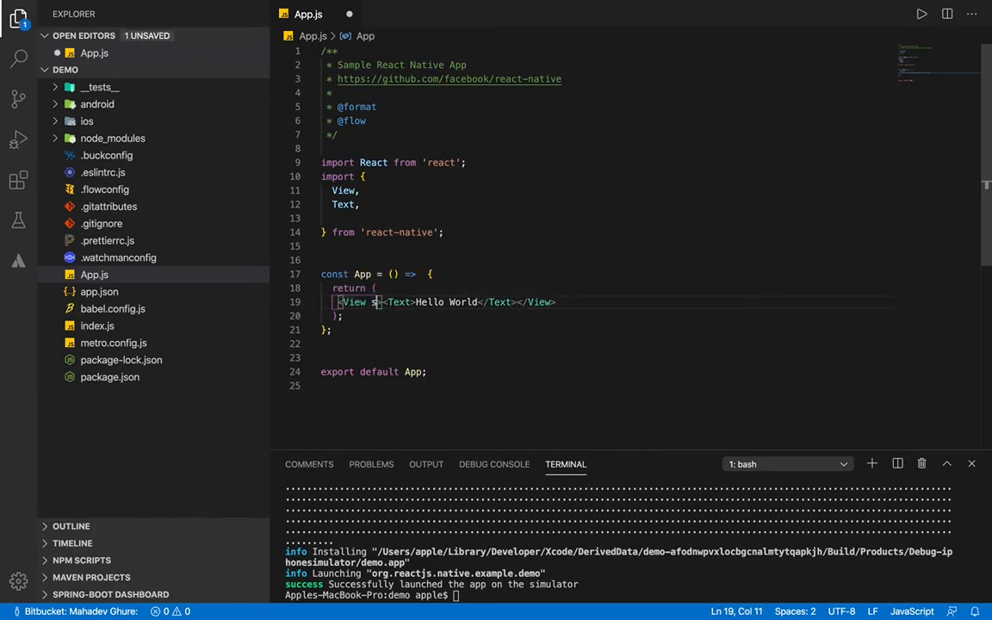
{"action": "type", "text": "st"}
{"action": "key", "text": "Return"}
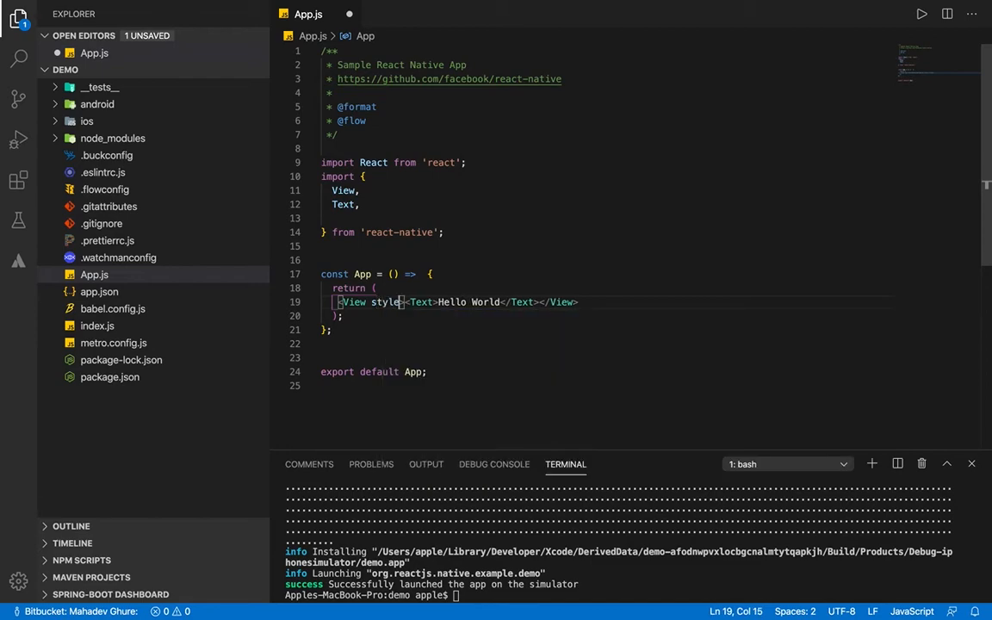
{"action": "type", "text": "{{"}
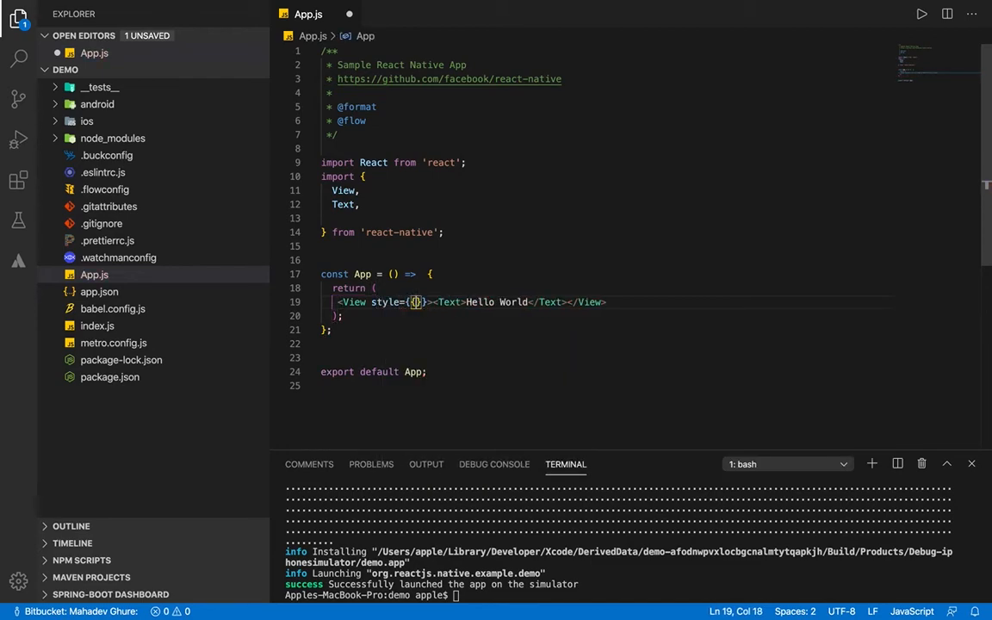
{"action": "type", "text": "i"}
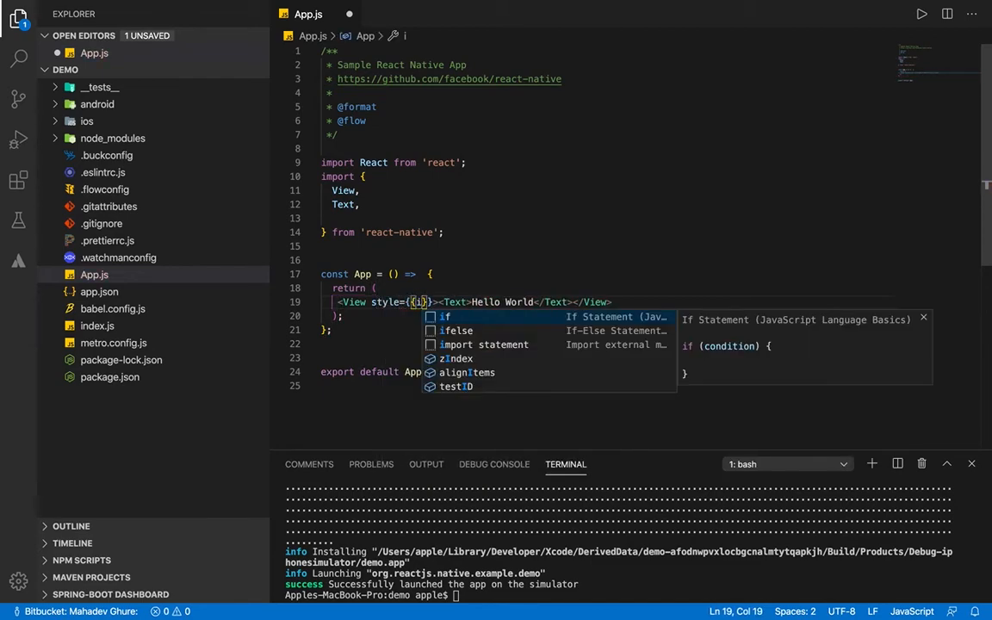
{"action": "type", "text": "te"}
{"action": "key", "text": "Return"}
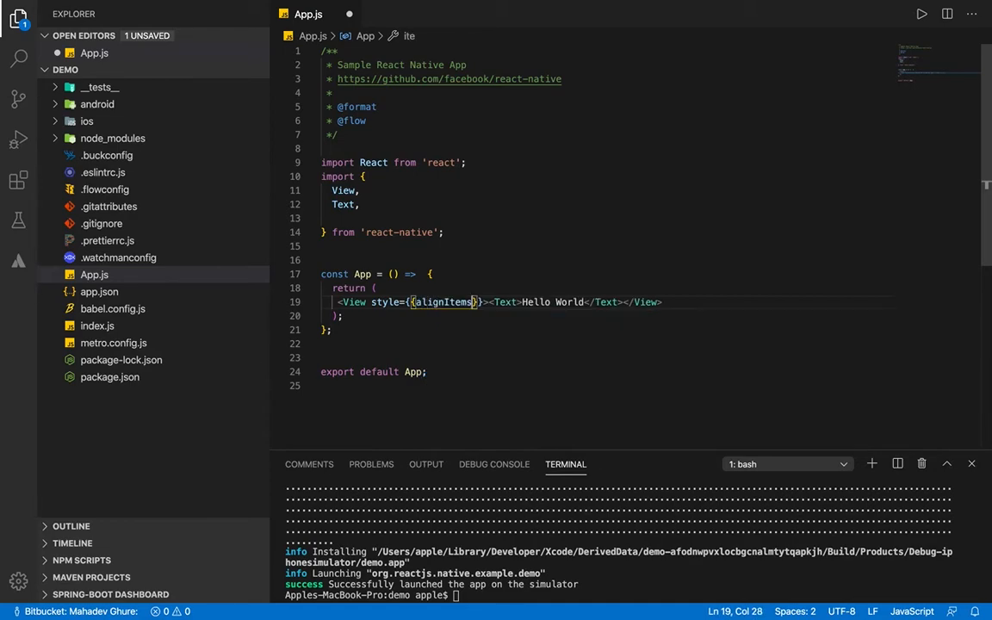
{"action": "type", "text": ":'ce"}
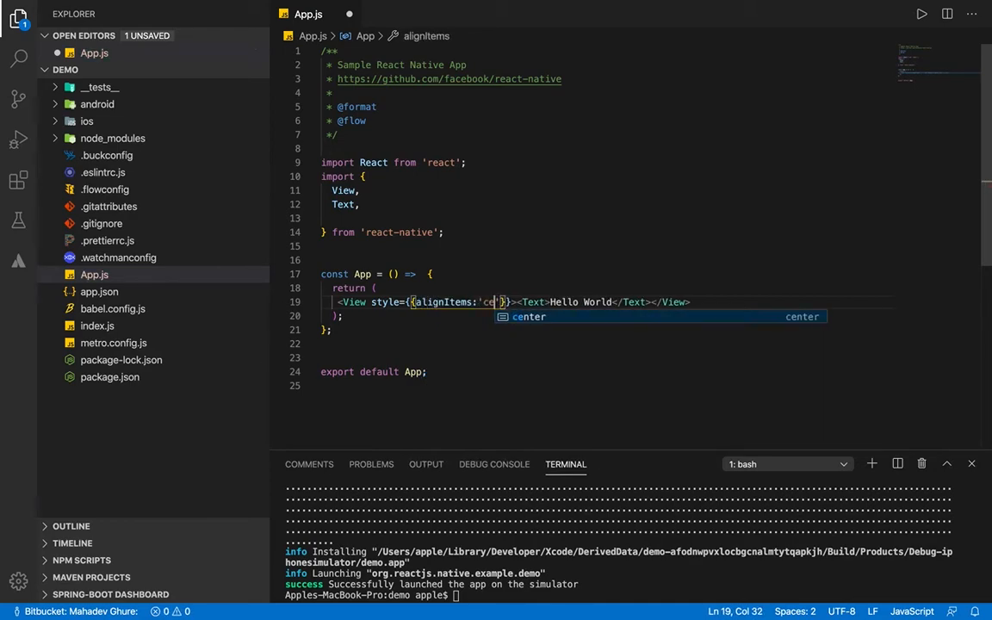
{"action": "key", "text": "Return"}
{"action": "key", "text": "super+s"}
{"action": "key", "text": "super+Tab"}
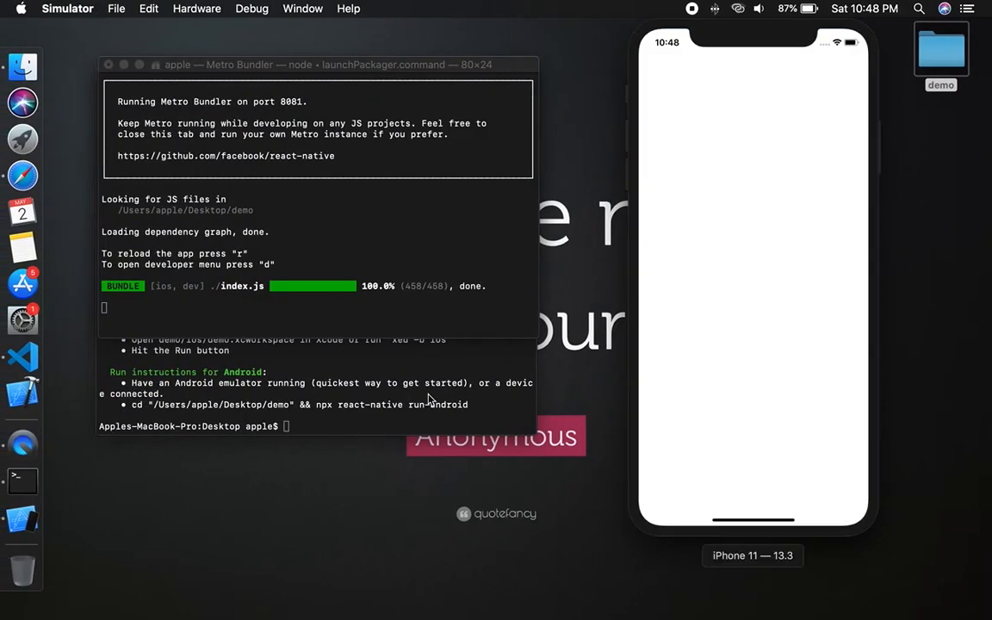
Step: Add justifyContent:'center' to the View's style, save and check the Simulator
{"action": "key", "text": "super+Tab"}
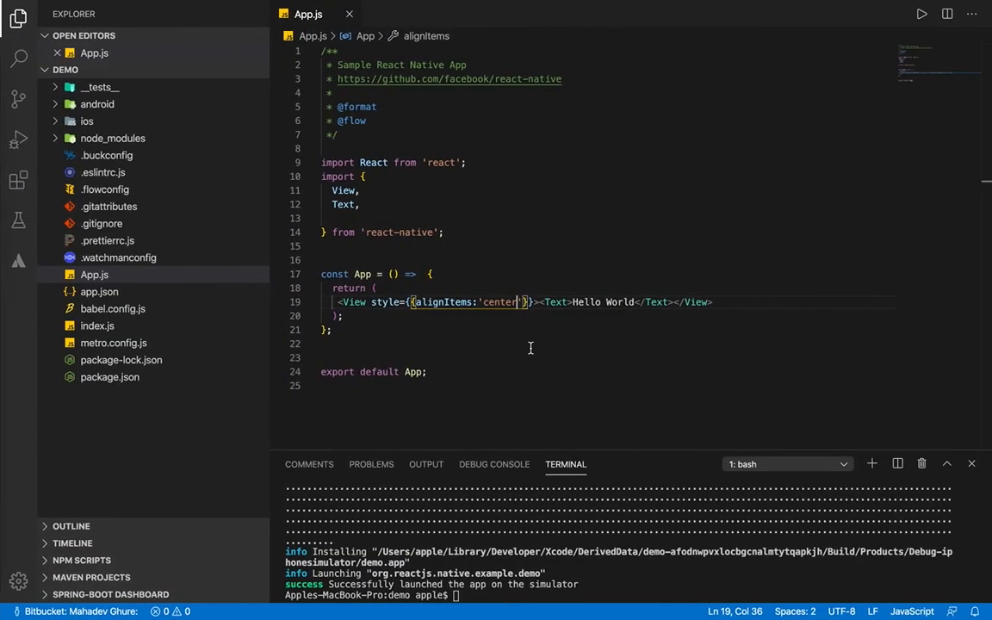
{"action": "key", "text": "Right"}
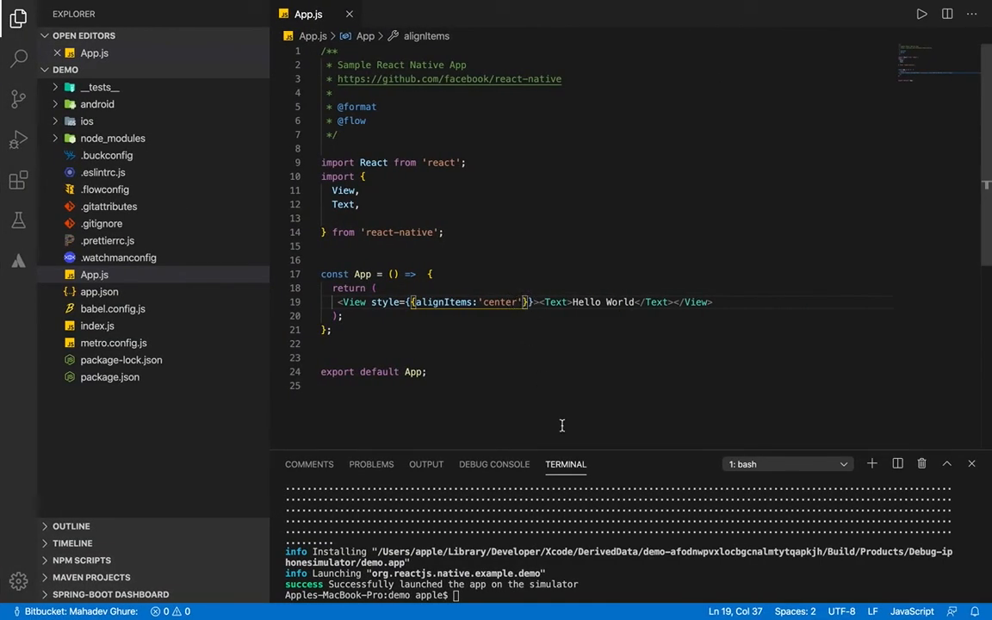
{"action": "type", "text": ", hus"}
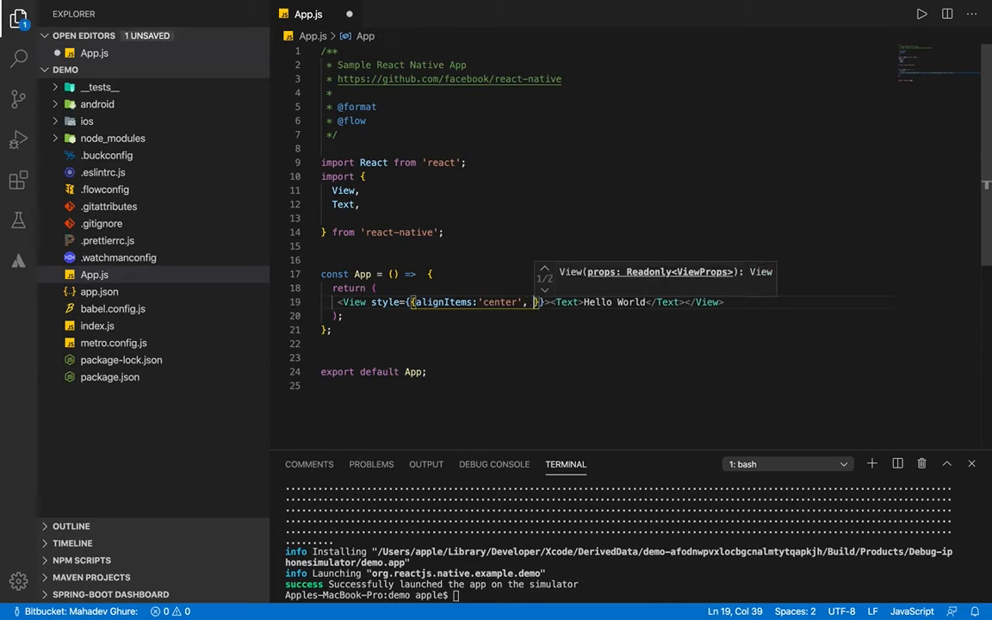
{"action": "key", "text": "BackSpace"}
{"action": "key", "text": "BackSpace"}
{"action": "key", "text": "BackSpace"}
{"action": "type", "text": "jus"}
{"action": "key", "text": "Tab"}
{"action": "type", "text": ":"}
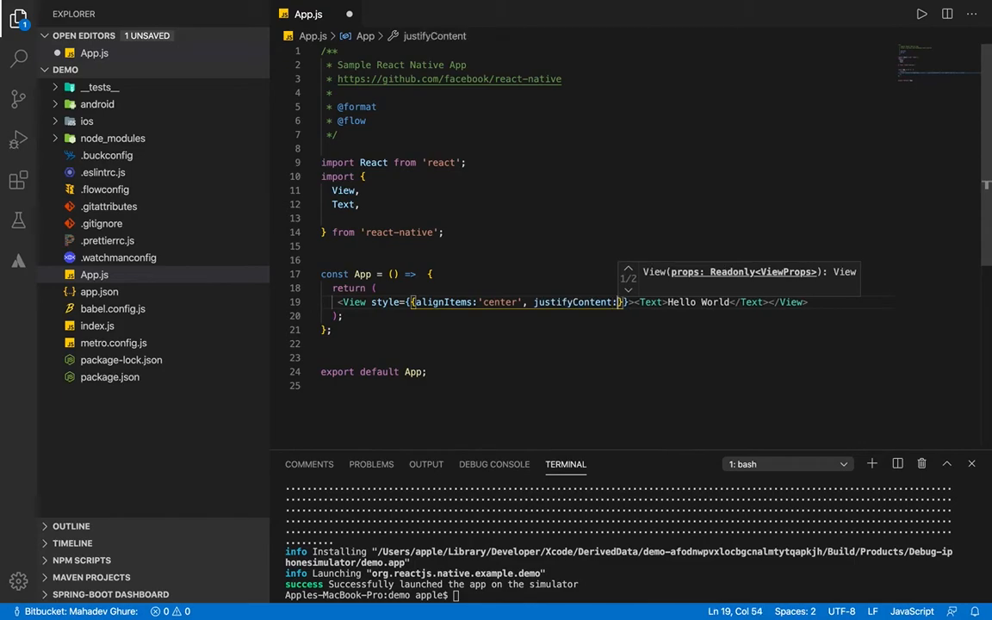
{"action": "type", "text": "'center"}
{"action": "key", "text": "super+s"}
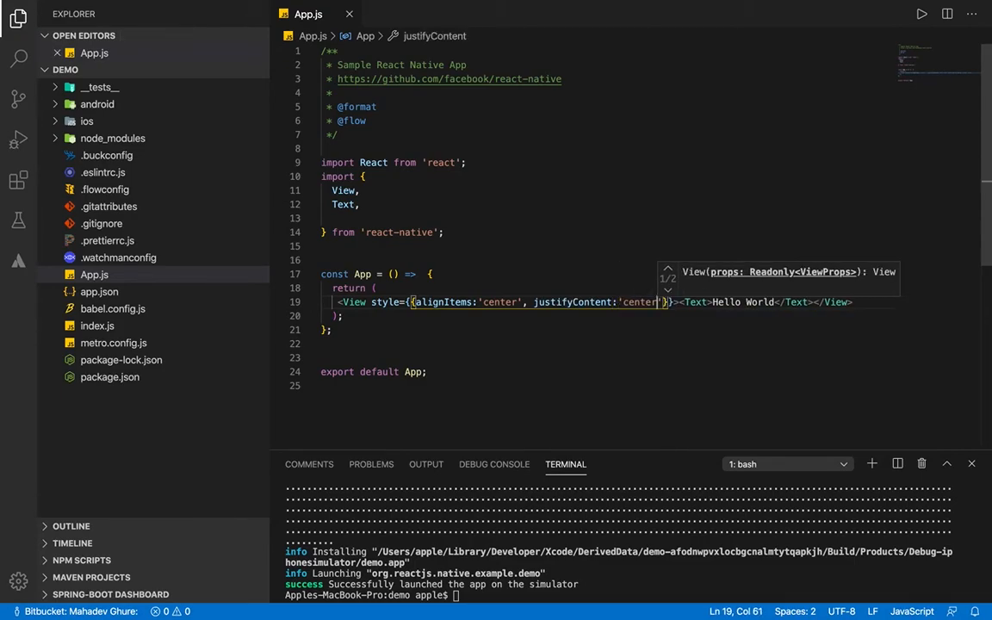
{"action": "key", "text": "super+Tab"}
{"action": "key", "text": "super+Tab"}
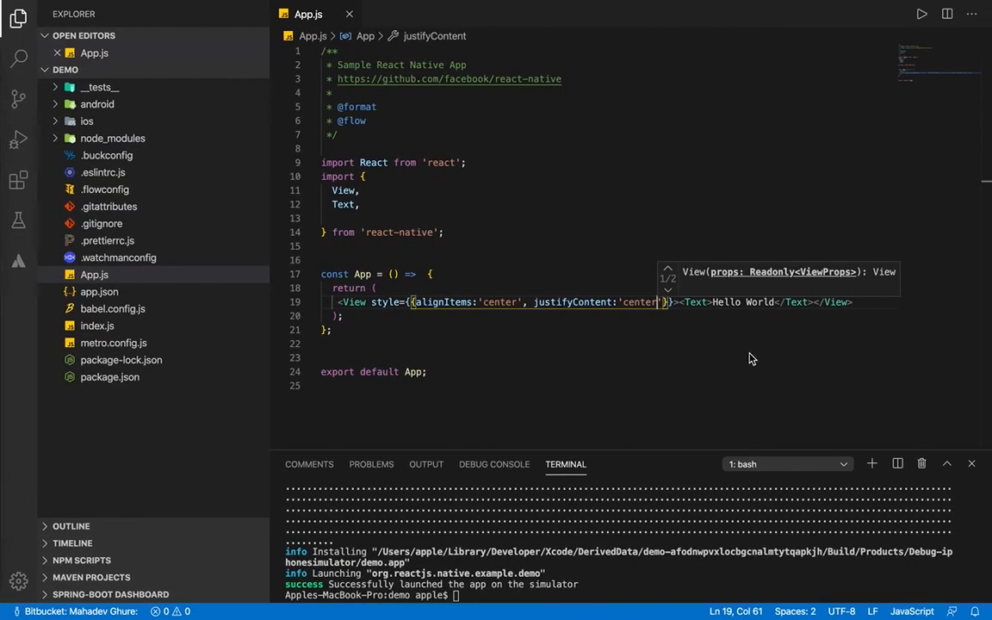
Step: Add alignSelf:'center' to the style and glance at the Simulator
{"action": "key", "text": "Right"}
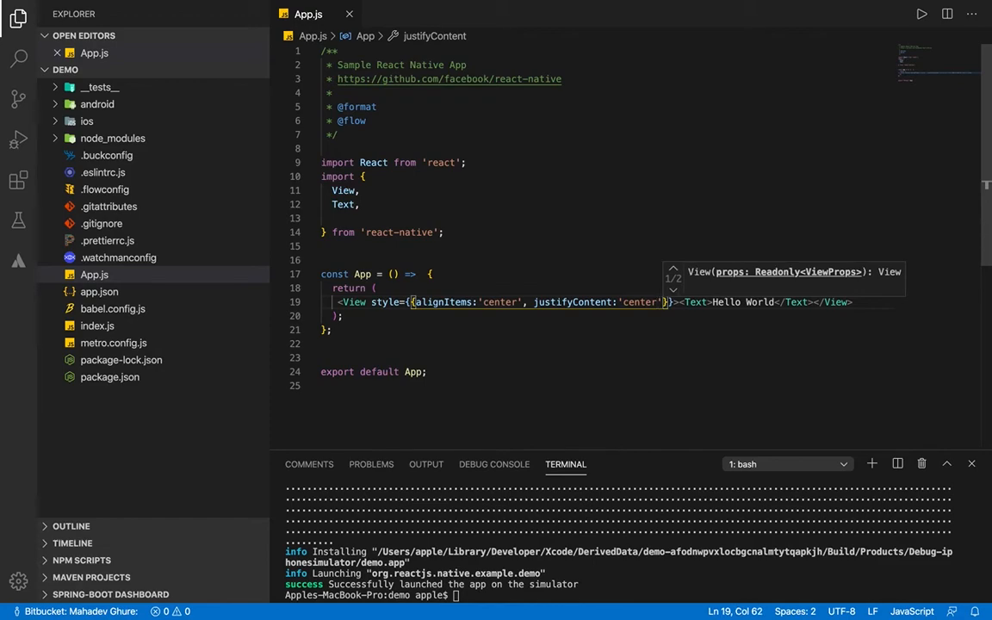
{"action": "type", "text": ", al"}
{"action": "key", "text": "Tab"}
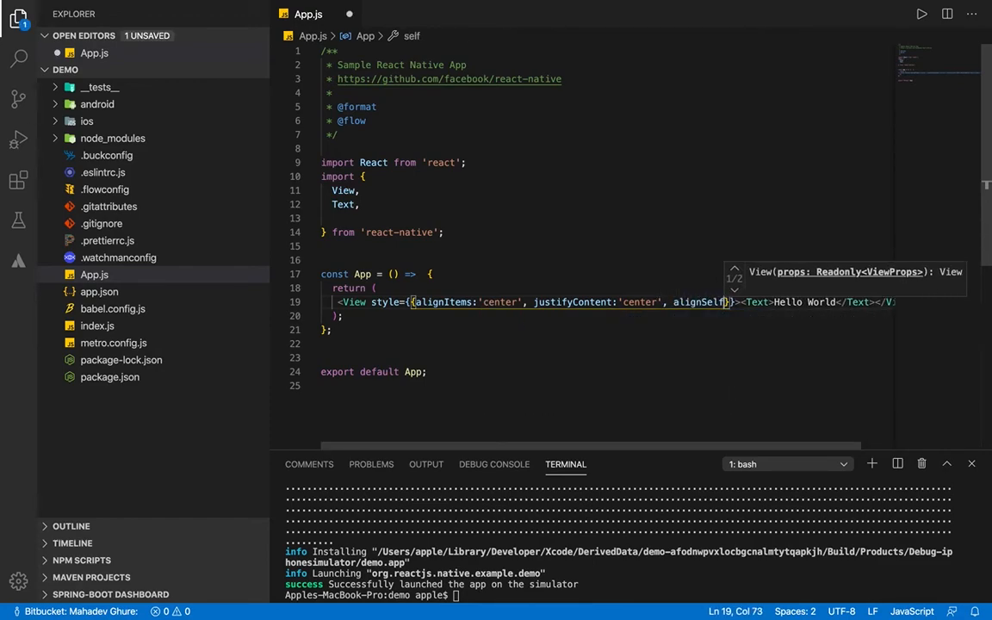
{"action": "type", "text": ":"}
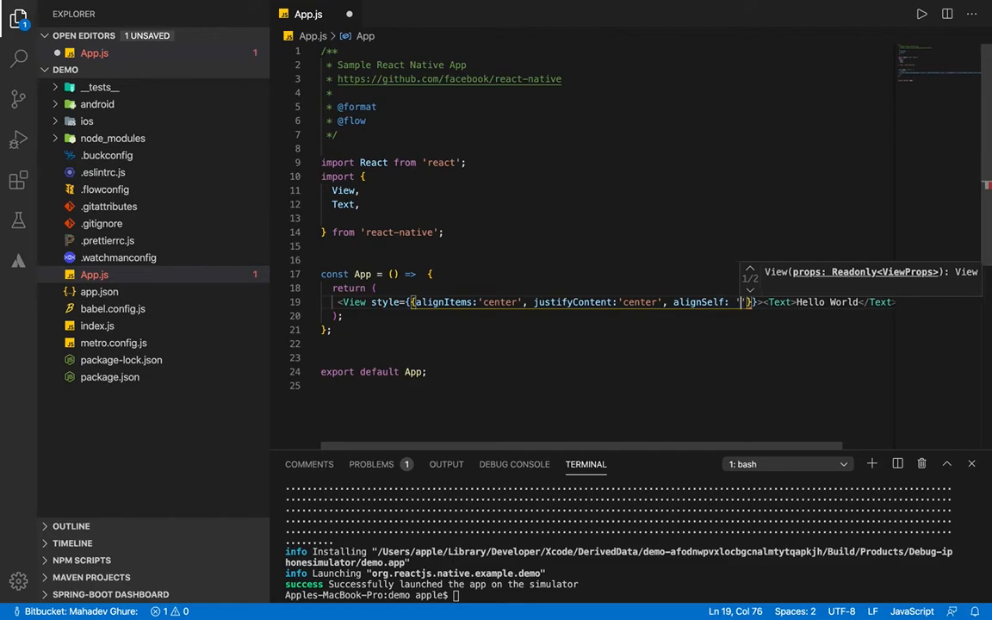
{"action": "type", "text": "center"}
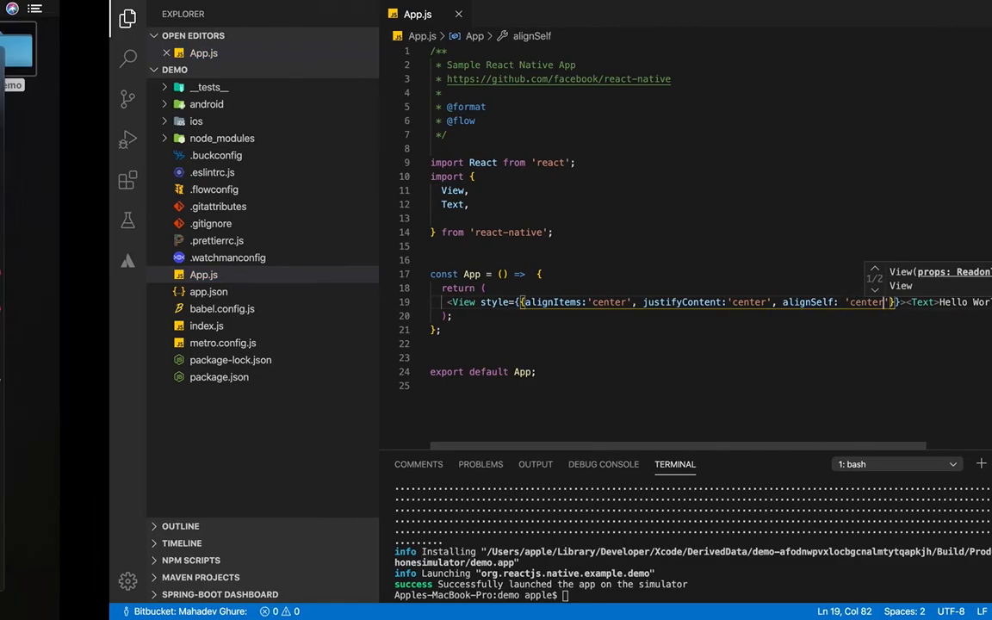
{"action": "key", "text": "ctrl+Right"}
{"action": "key", "text": "ctrl+Left"}
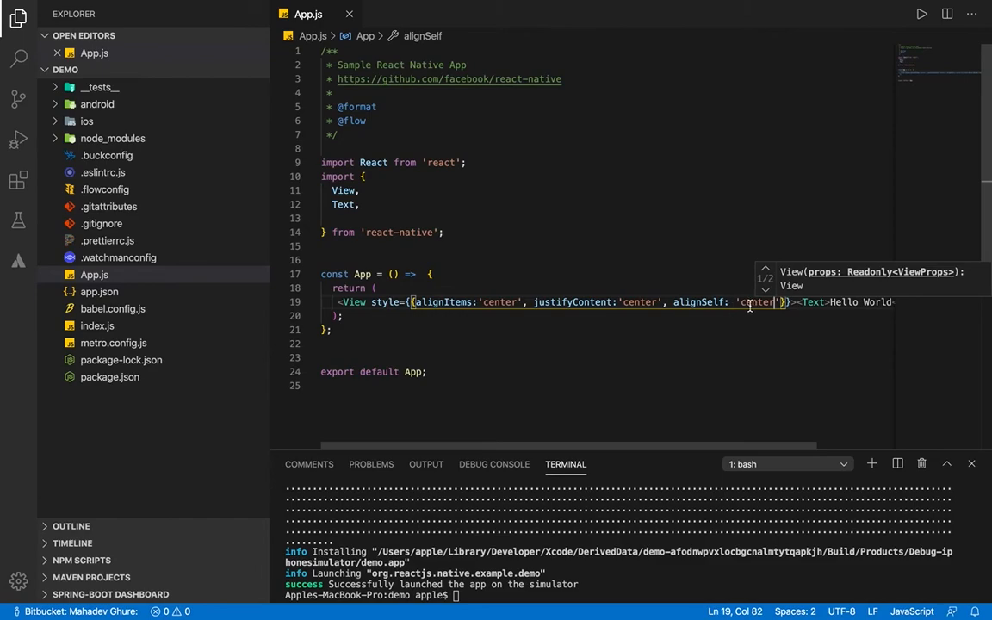
Step: Add top: 100 to the style, save App.js and switch to the Simulator
{"action": "key", "text": "Right"}
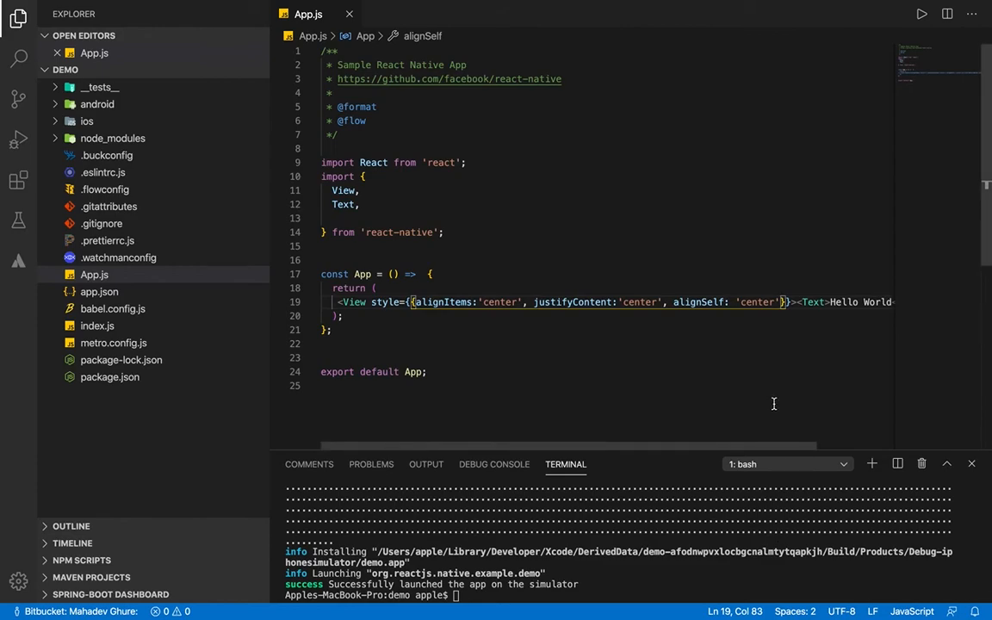
{"action": "type", "text": ", to"}
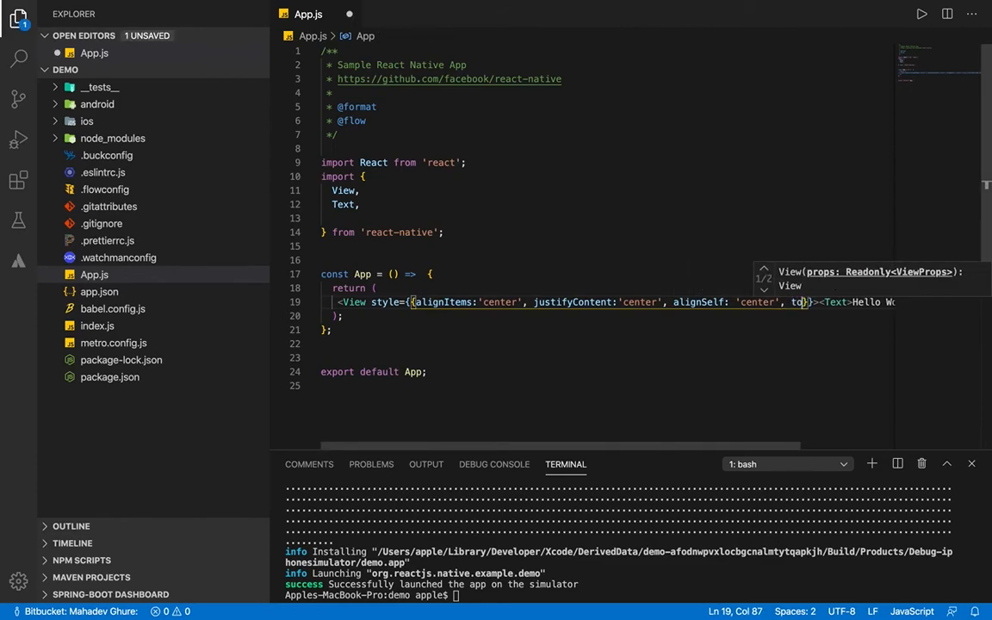
{"action": "key", "text": "Down"}
{"action": "key", "text": "Down"}
{"action": "key", "text": "Down"}
{"action": "key", "text": "Down"}
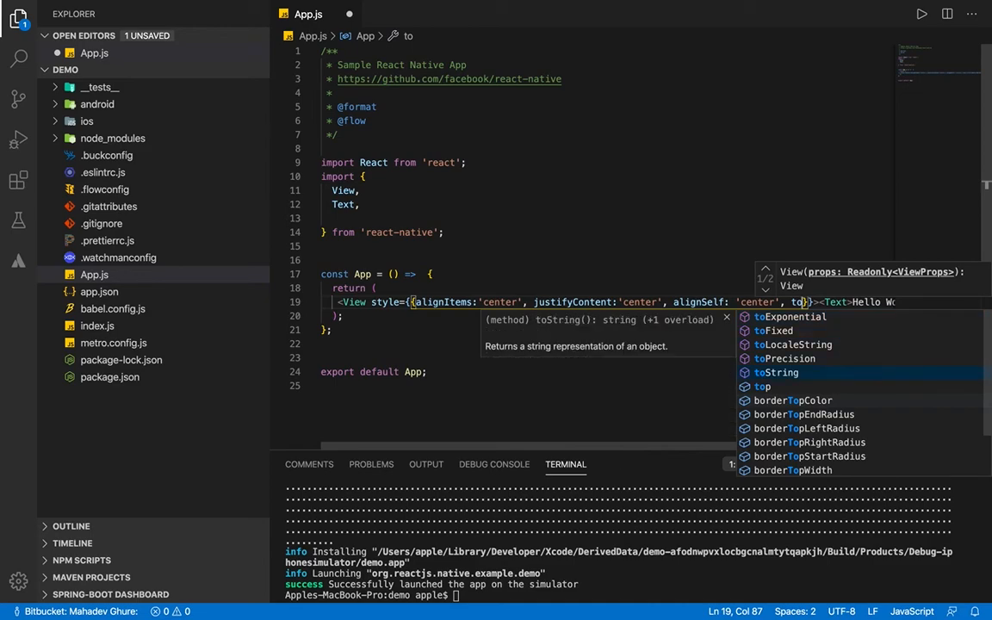
{"action": "type", "text": "p"}
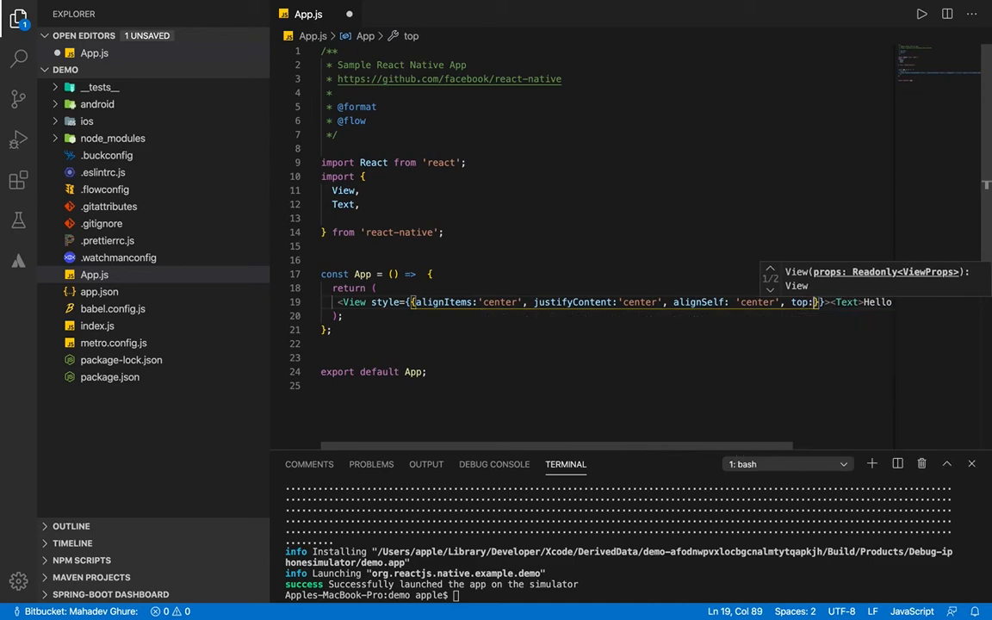
{"action": "type", "text": ": 100"}
{"action": "key", "text": "super+s"}
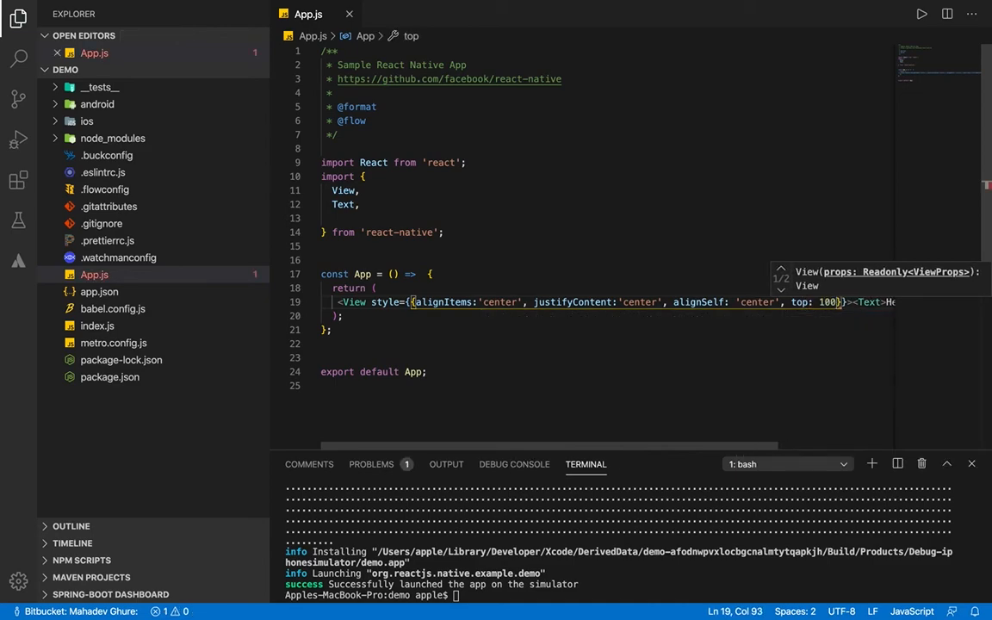
{"action": "key", "text": "ctrl+Left"}
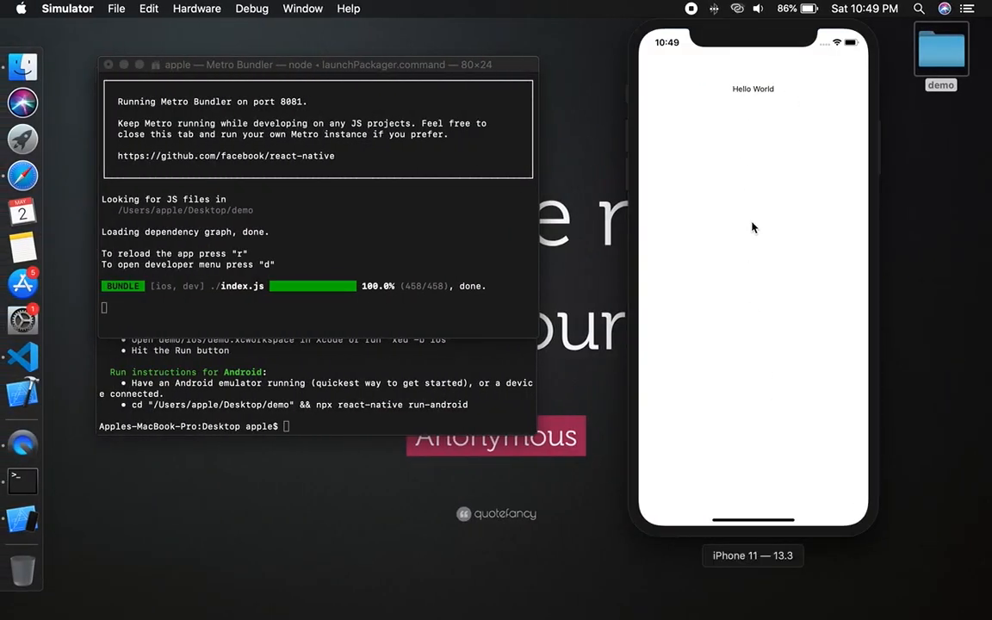
Step: Reload the app from the Metro Bundler terminal with r so Hello World re-renders
{"action": "left_click", "coordinate": [424, 299]}
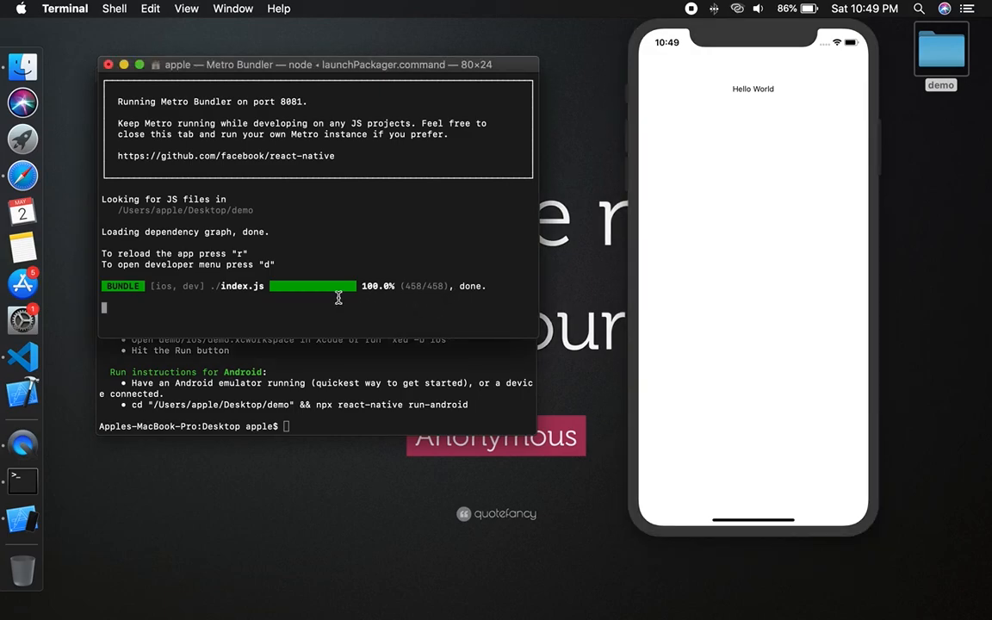
{"action": "key", "text": "r"}
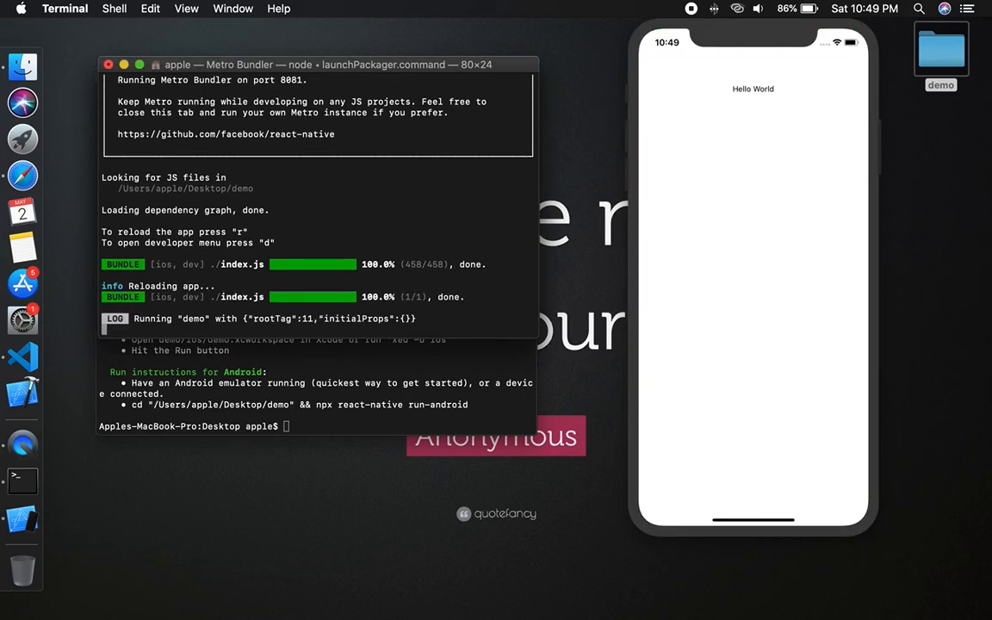